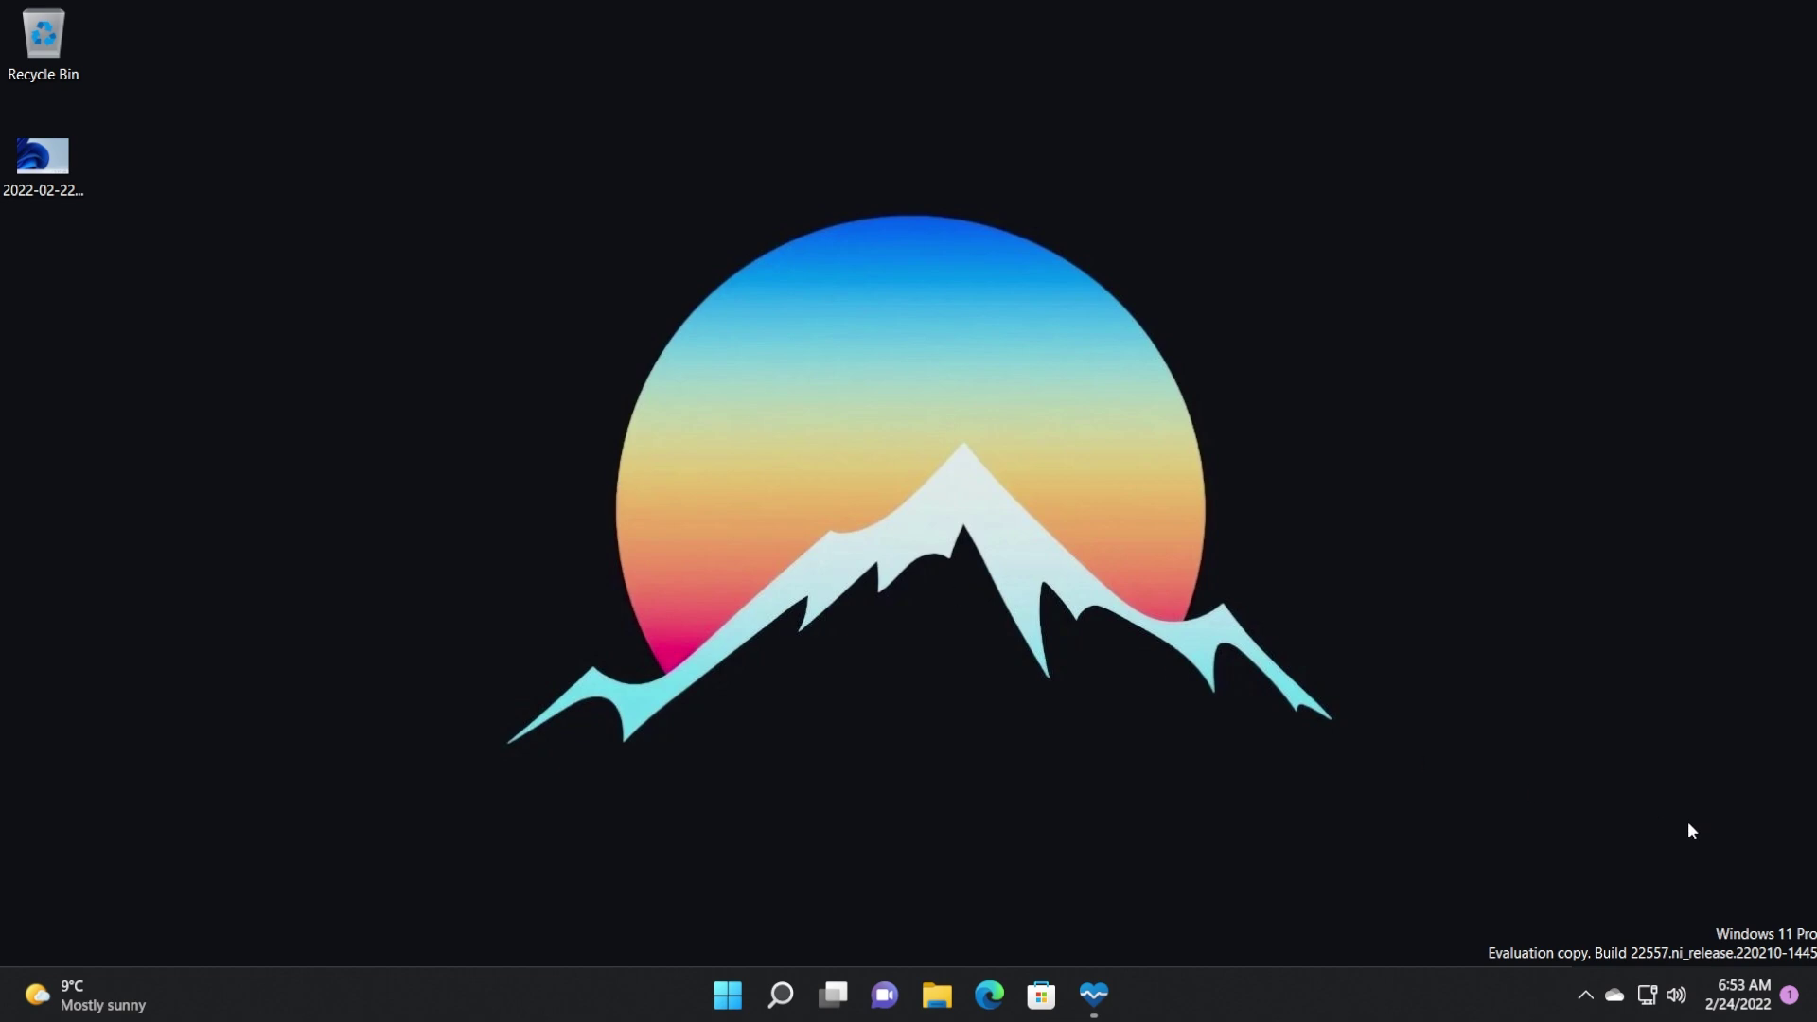
# Launch PC Health Check from the taskbar
pyautogui.moveTo(1671, 886); pyautogui.dragTo(1795, 955)
# Run the Windows 11 compatibility check, which fails on TPM 2.0
pyautogui.click(1094, 994)
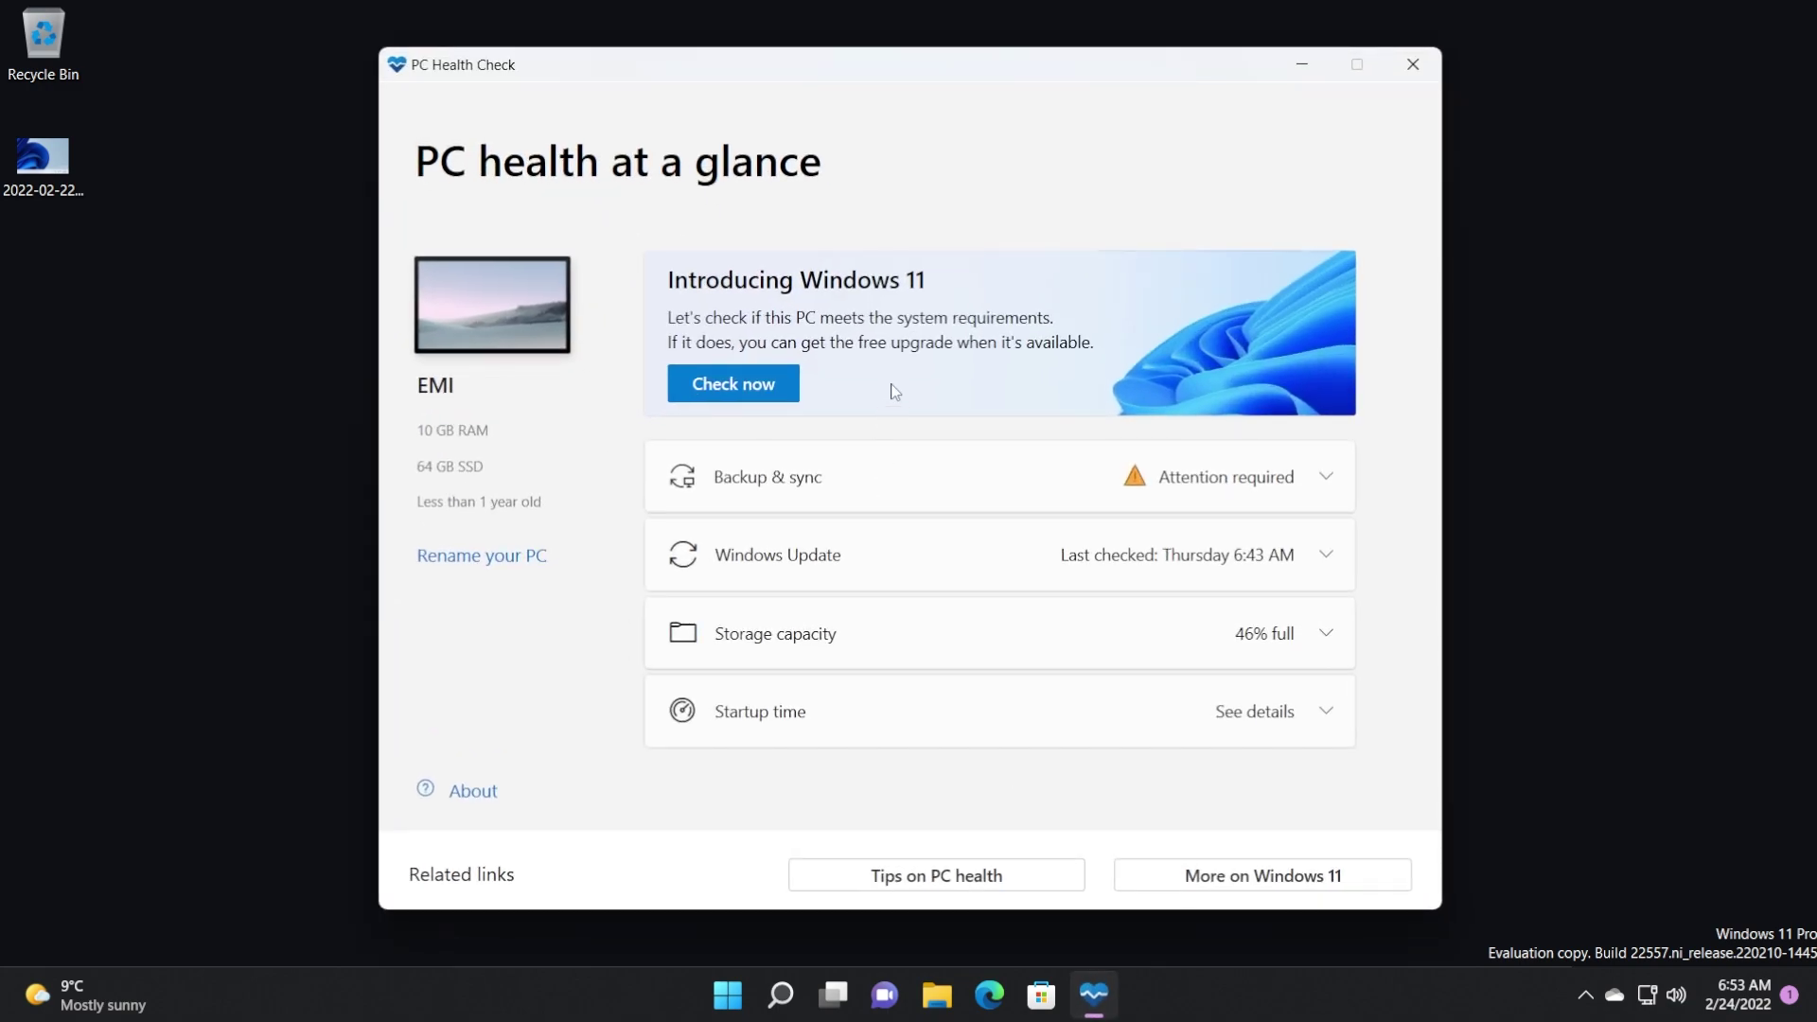
pyautogui.click(738, 391)
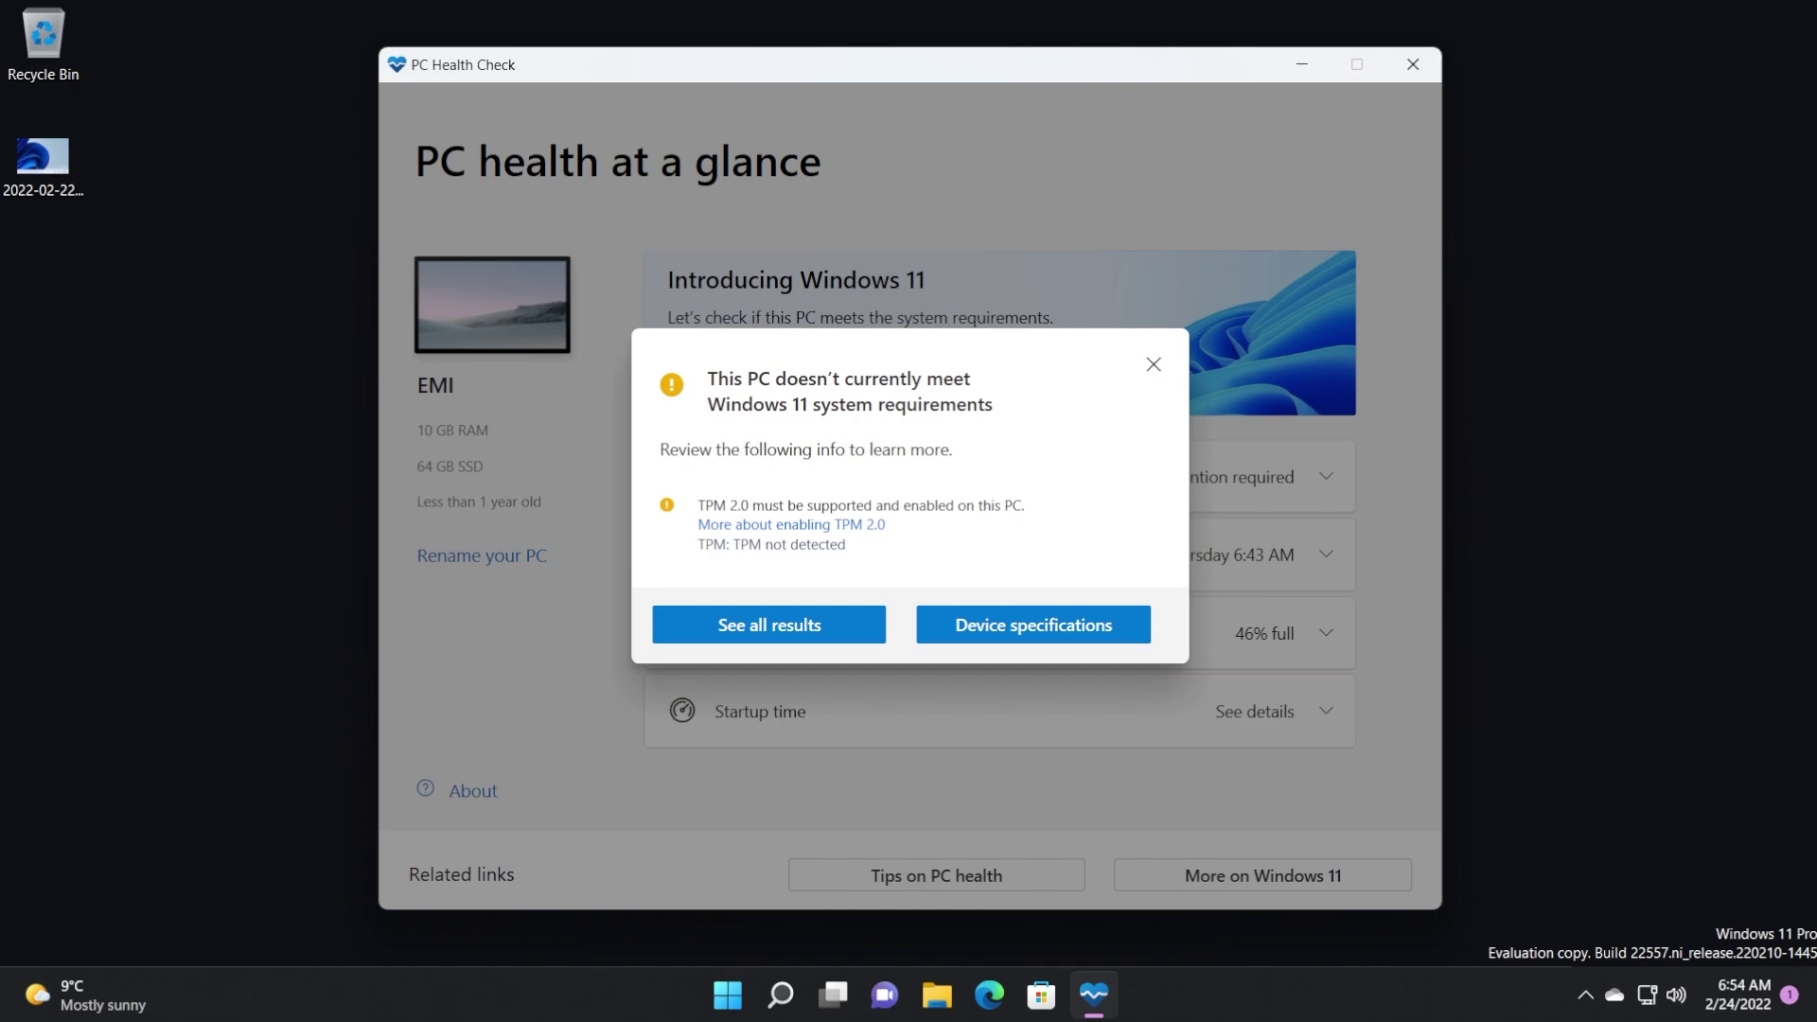
pyautogui.click(1153, 365)
pyautogui.click(1301, 66)
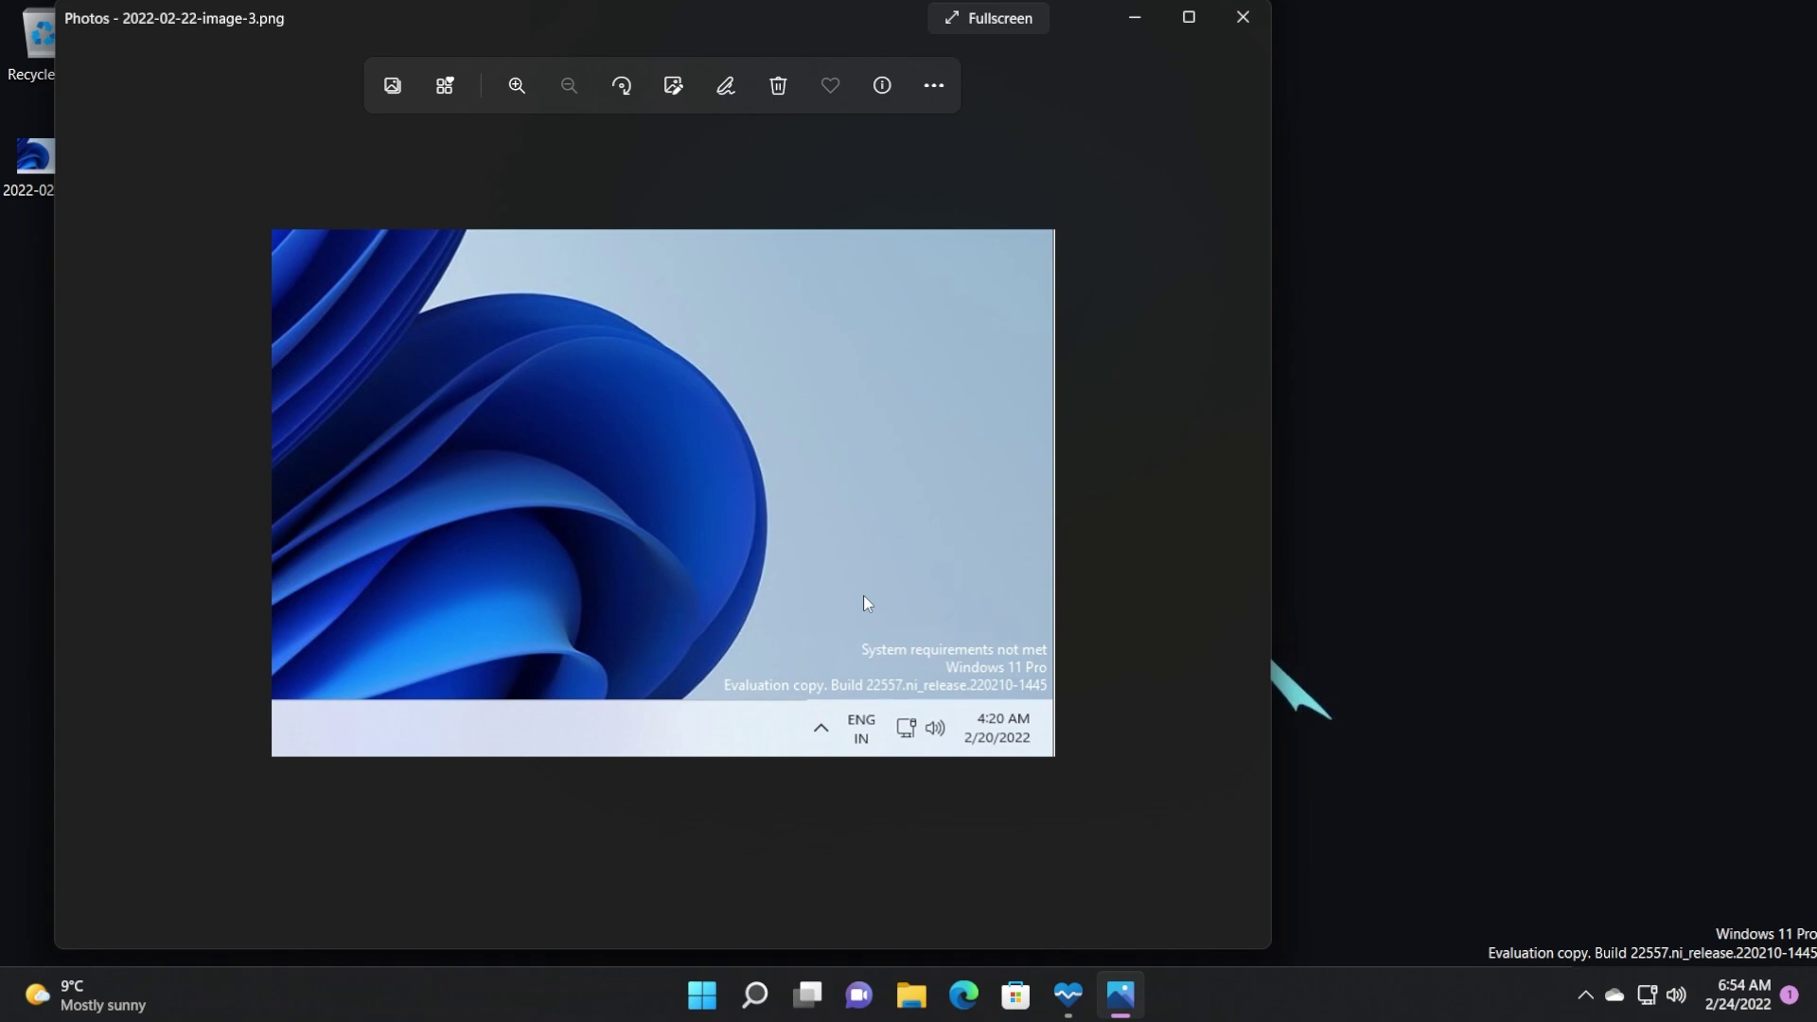
pyautogui.scroll(2, 872, 625)
pyautogui.scroll(1, 885, 651)
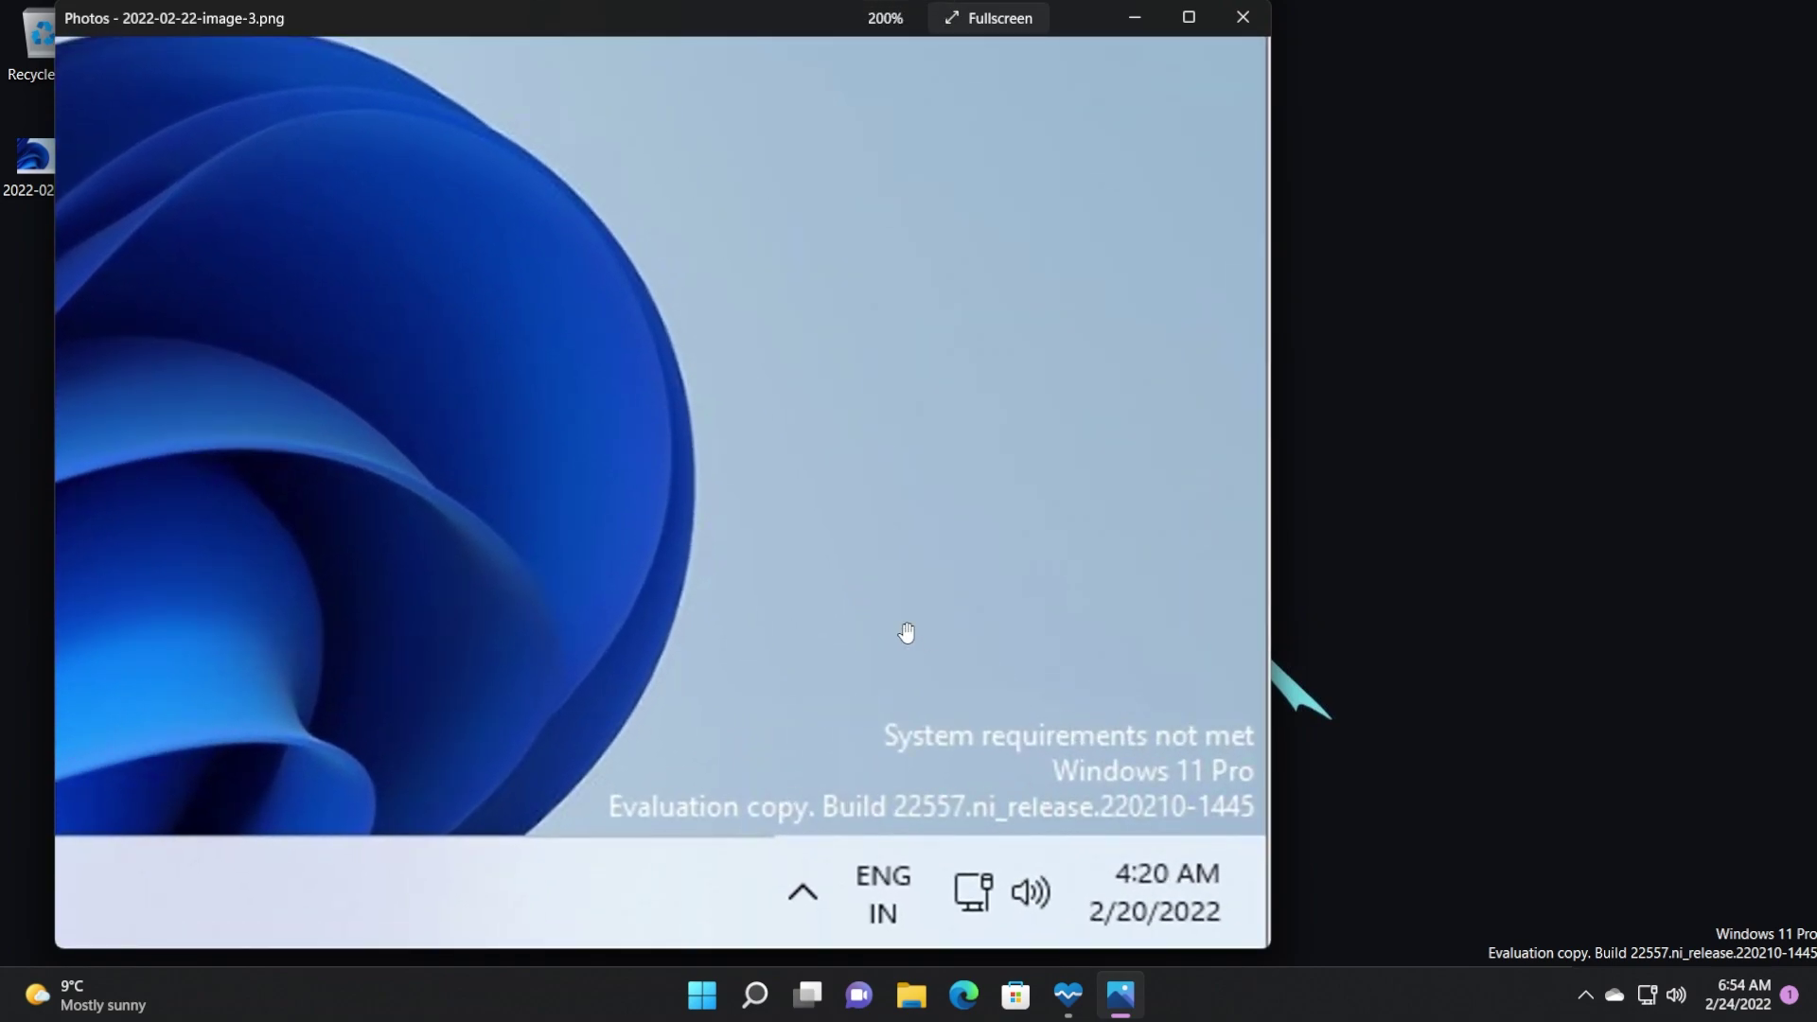
pyautogui.click(1626, 845)
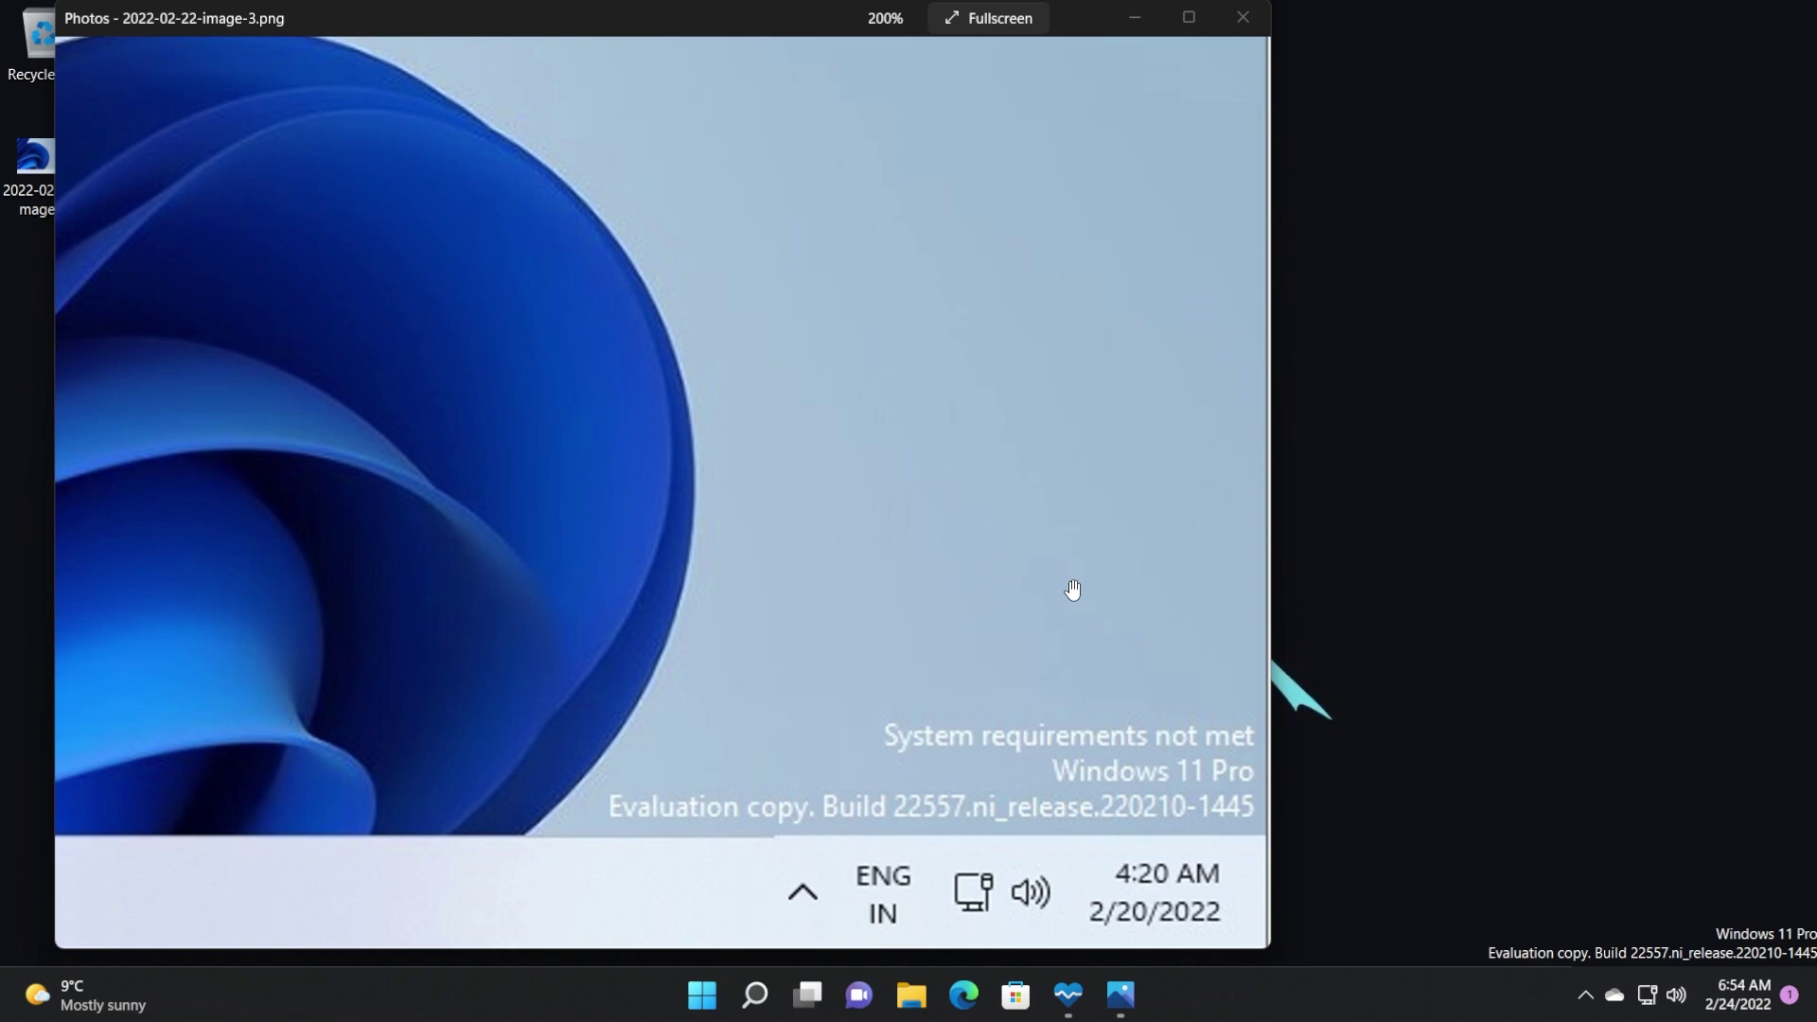
# Search 'rege' and launch Registry Editor with Run as administrator
pyautogui.hotkey('alt', 'F4')
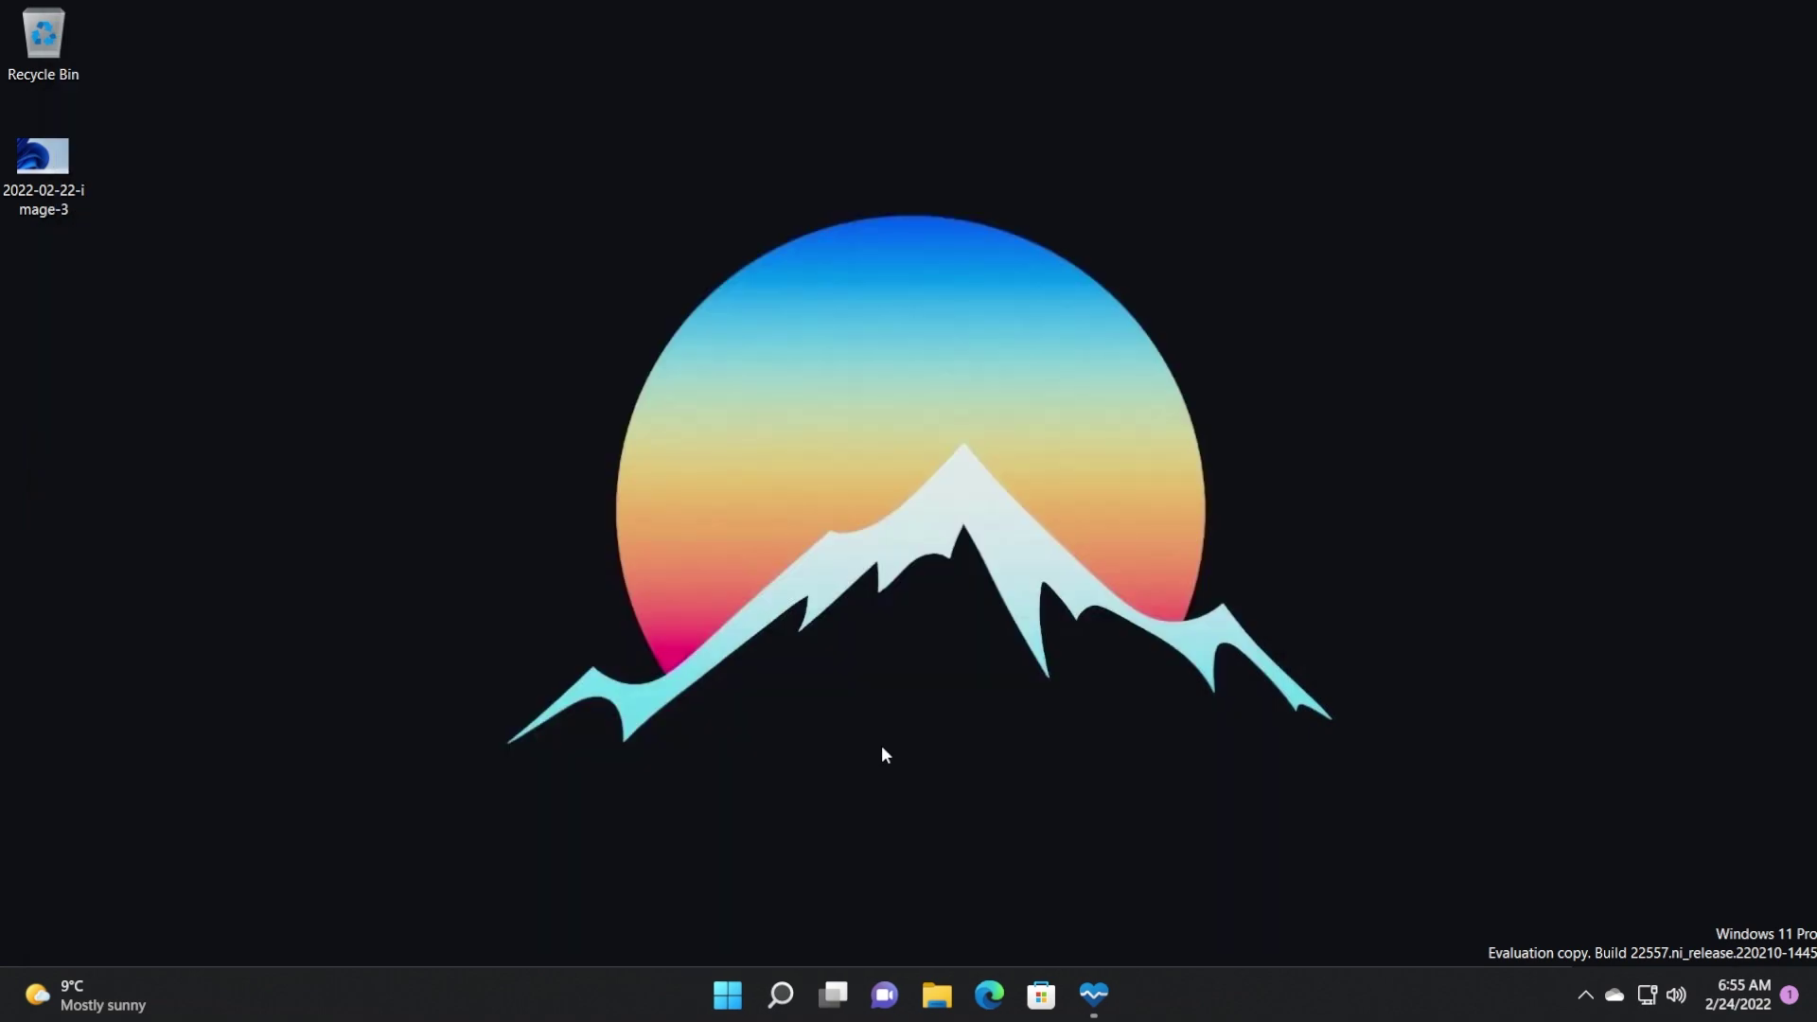
pyautogui.click(781, 994)
pyautogui.write('re')
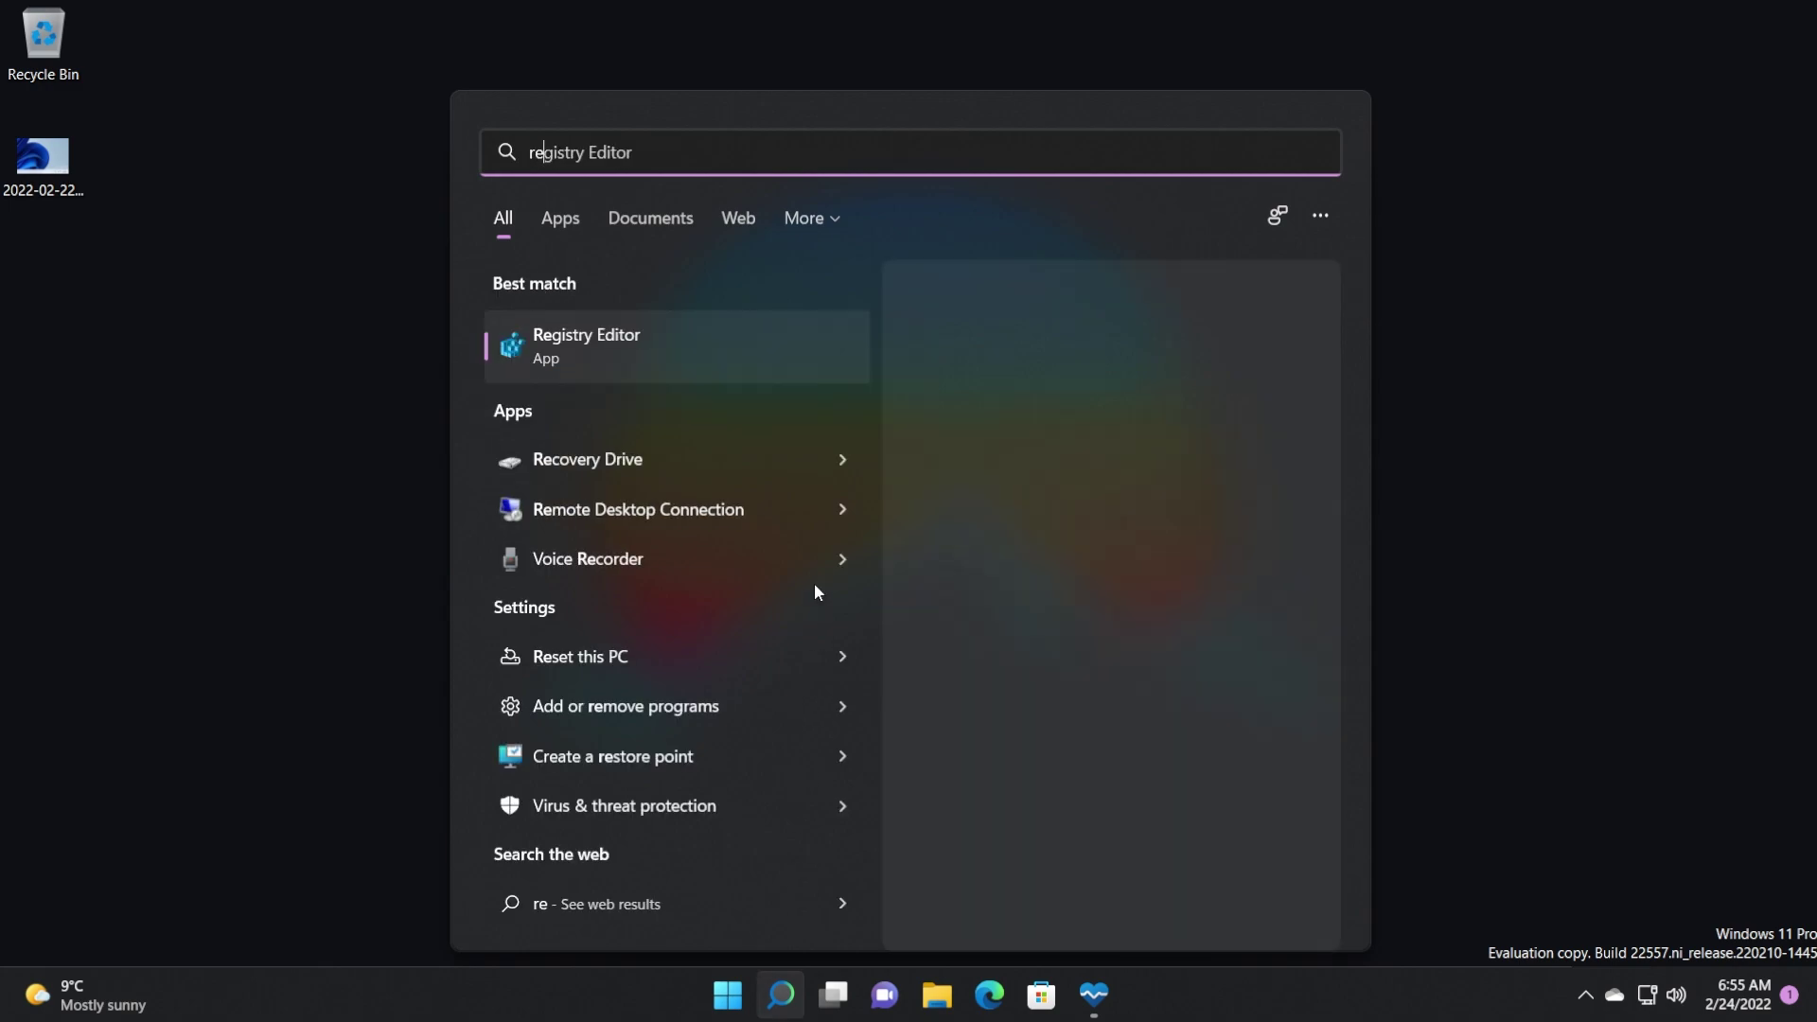
pyautogui.write('ge')
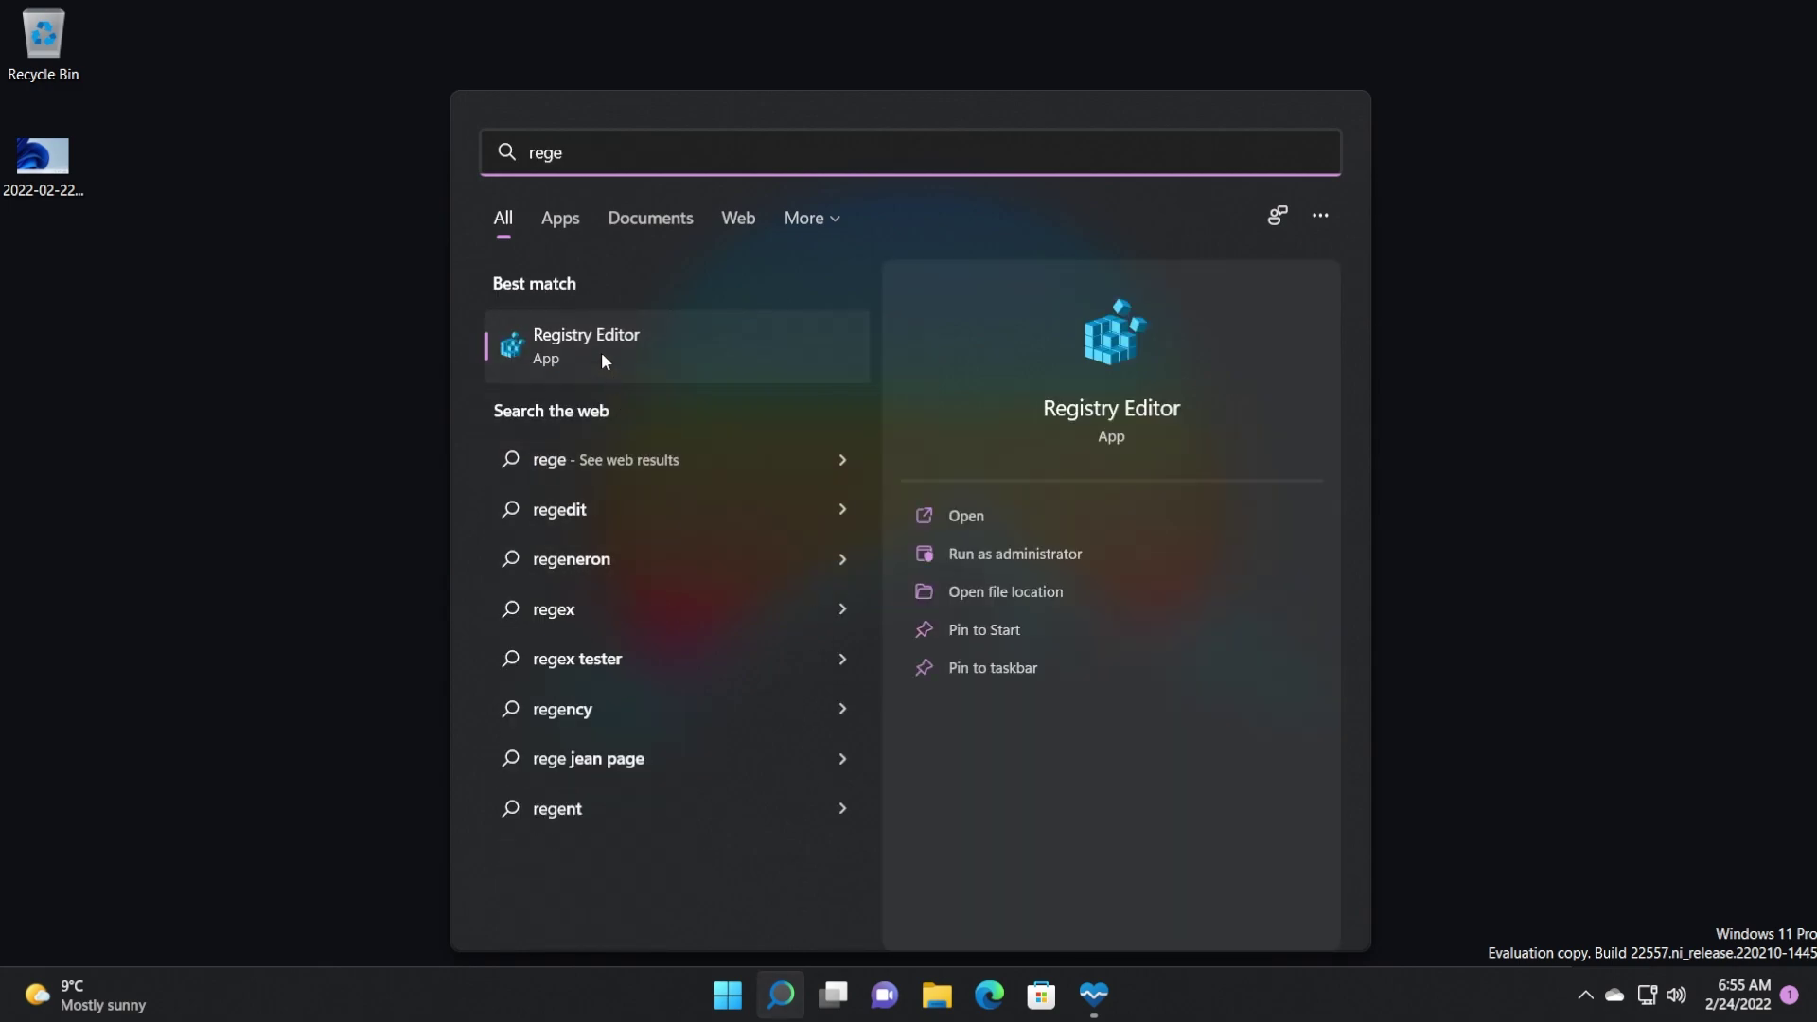
pyautogui.rightClick(601, 353)
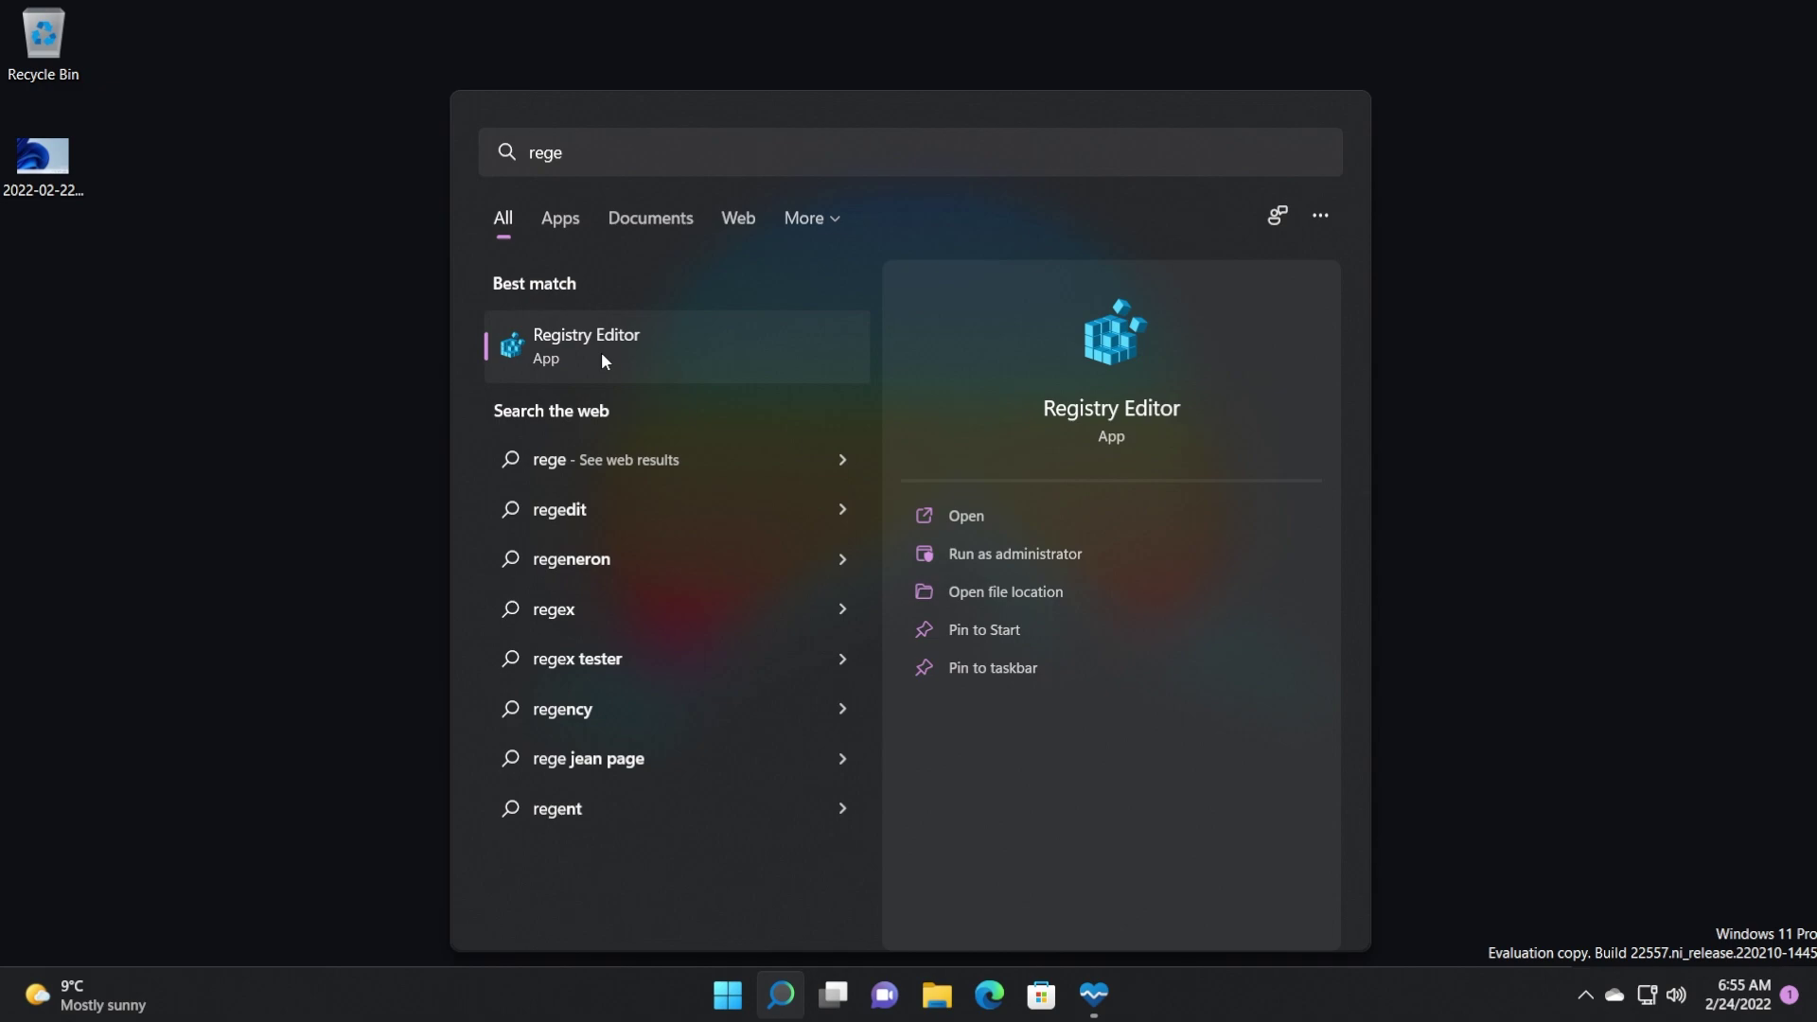
pyautogui.click(665, 384)
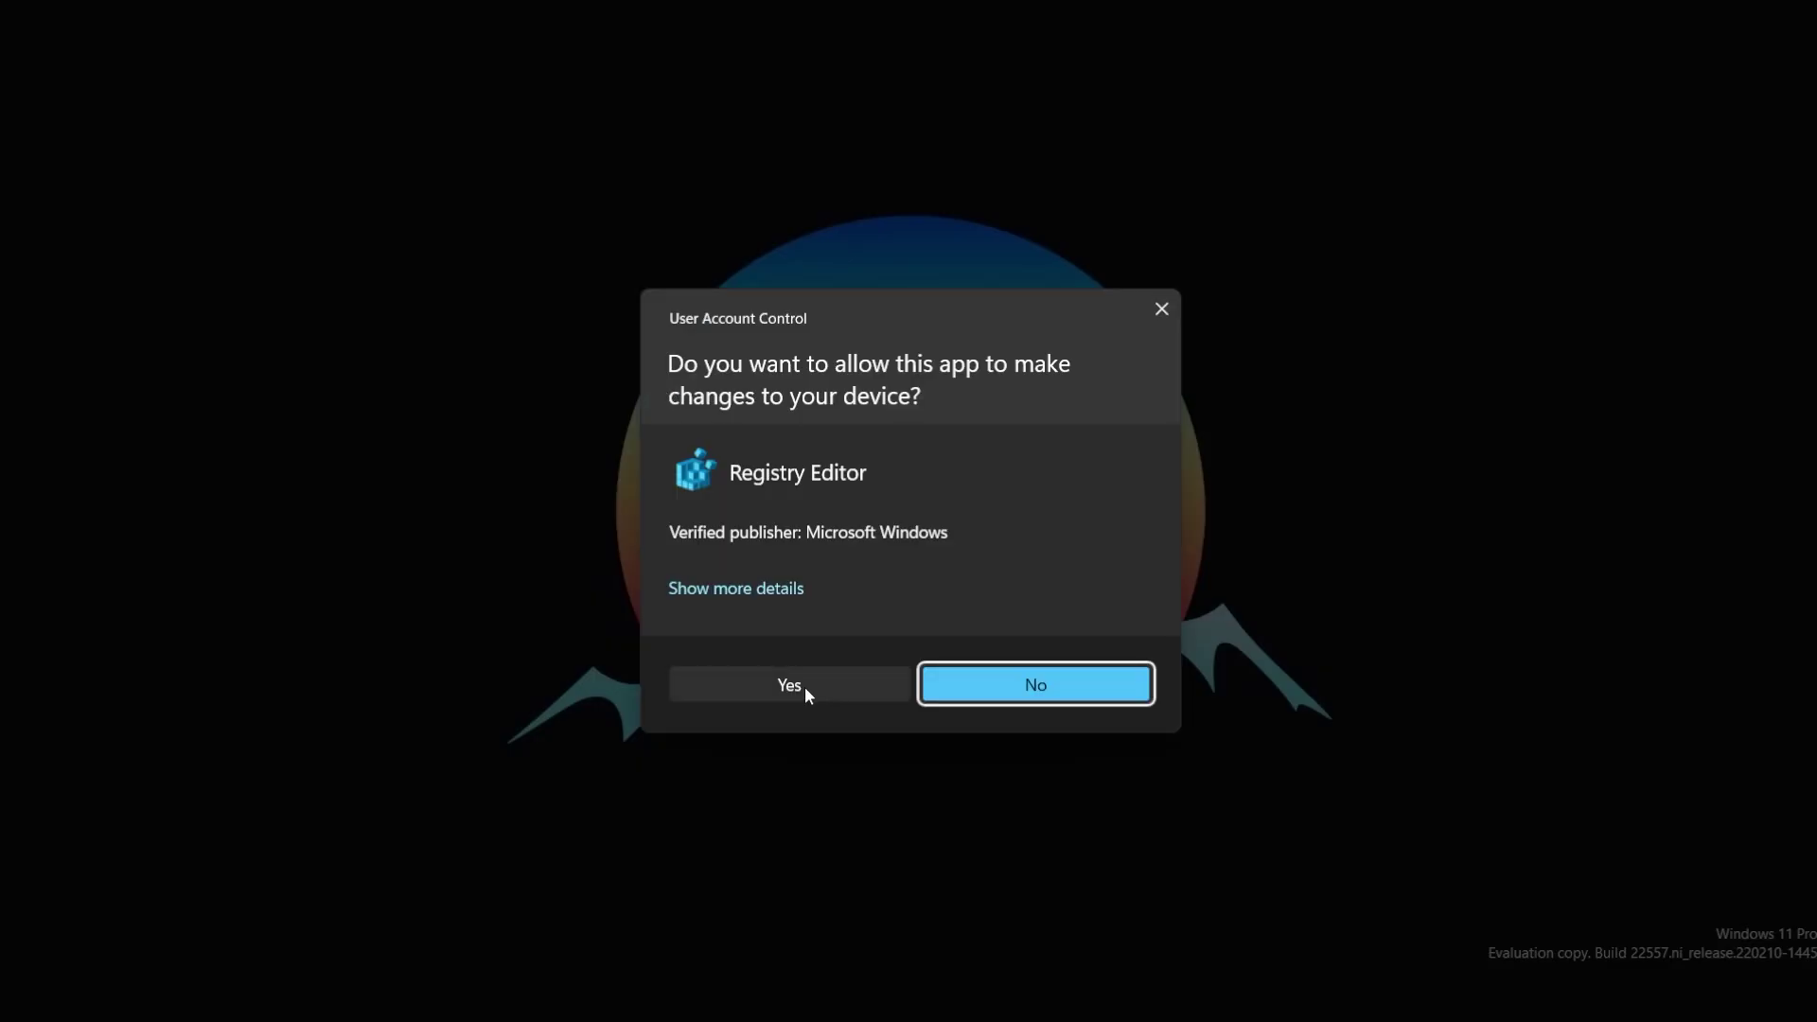
# Approve UAC and browse to HKEY_CURRENT_USER\Control Panel\UnsupportedHardwareNotificationCache
pyautogui.click(805, 685)
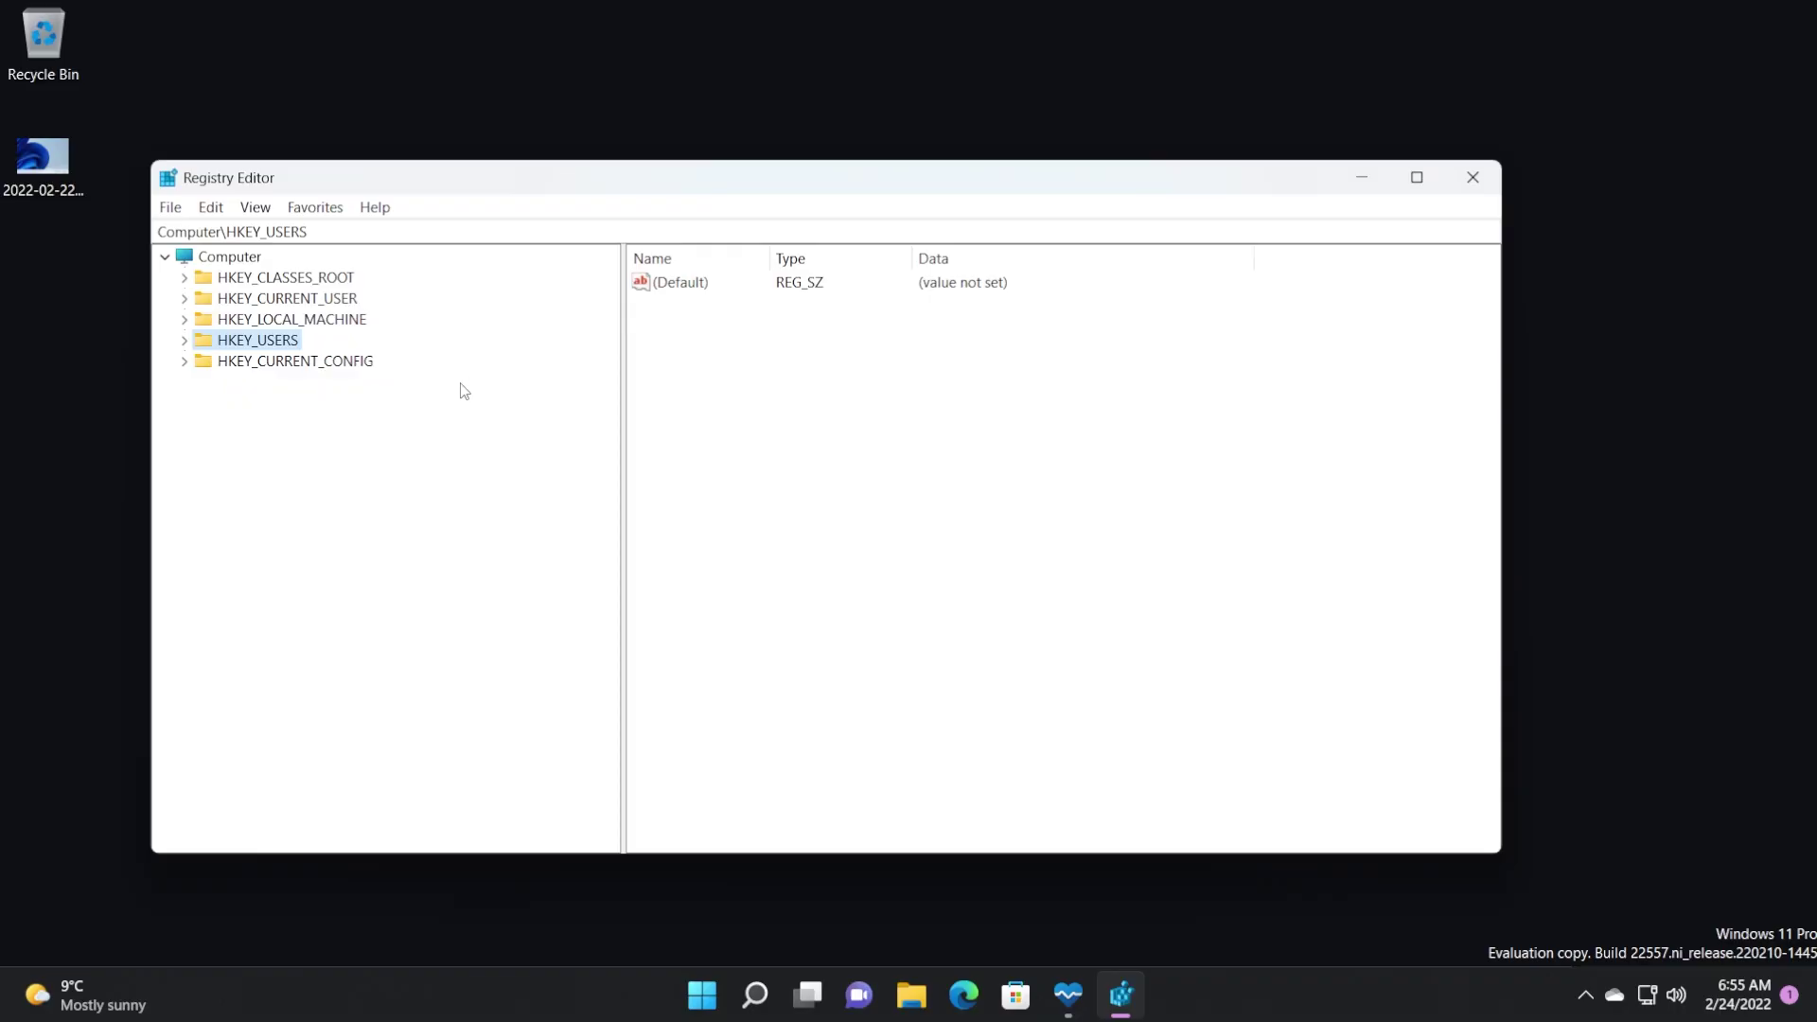
pyautogui.click(230, 299)
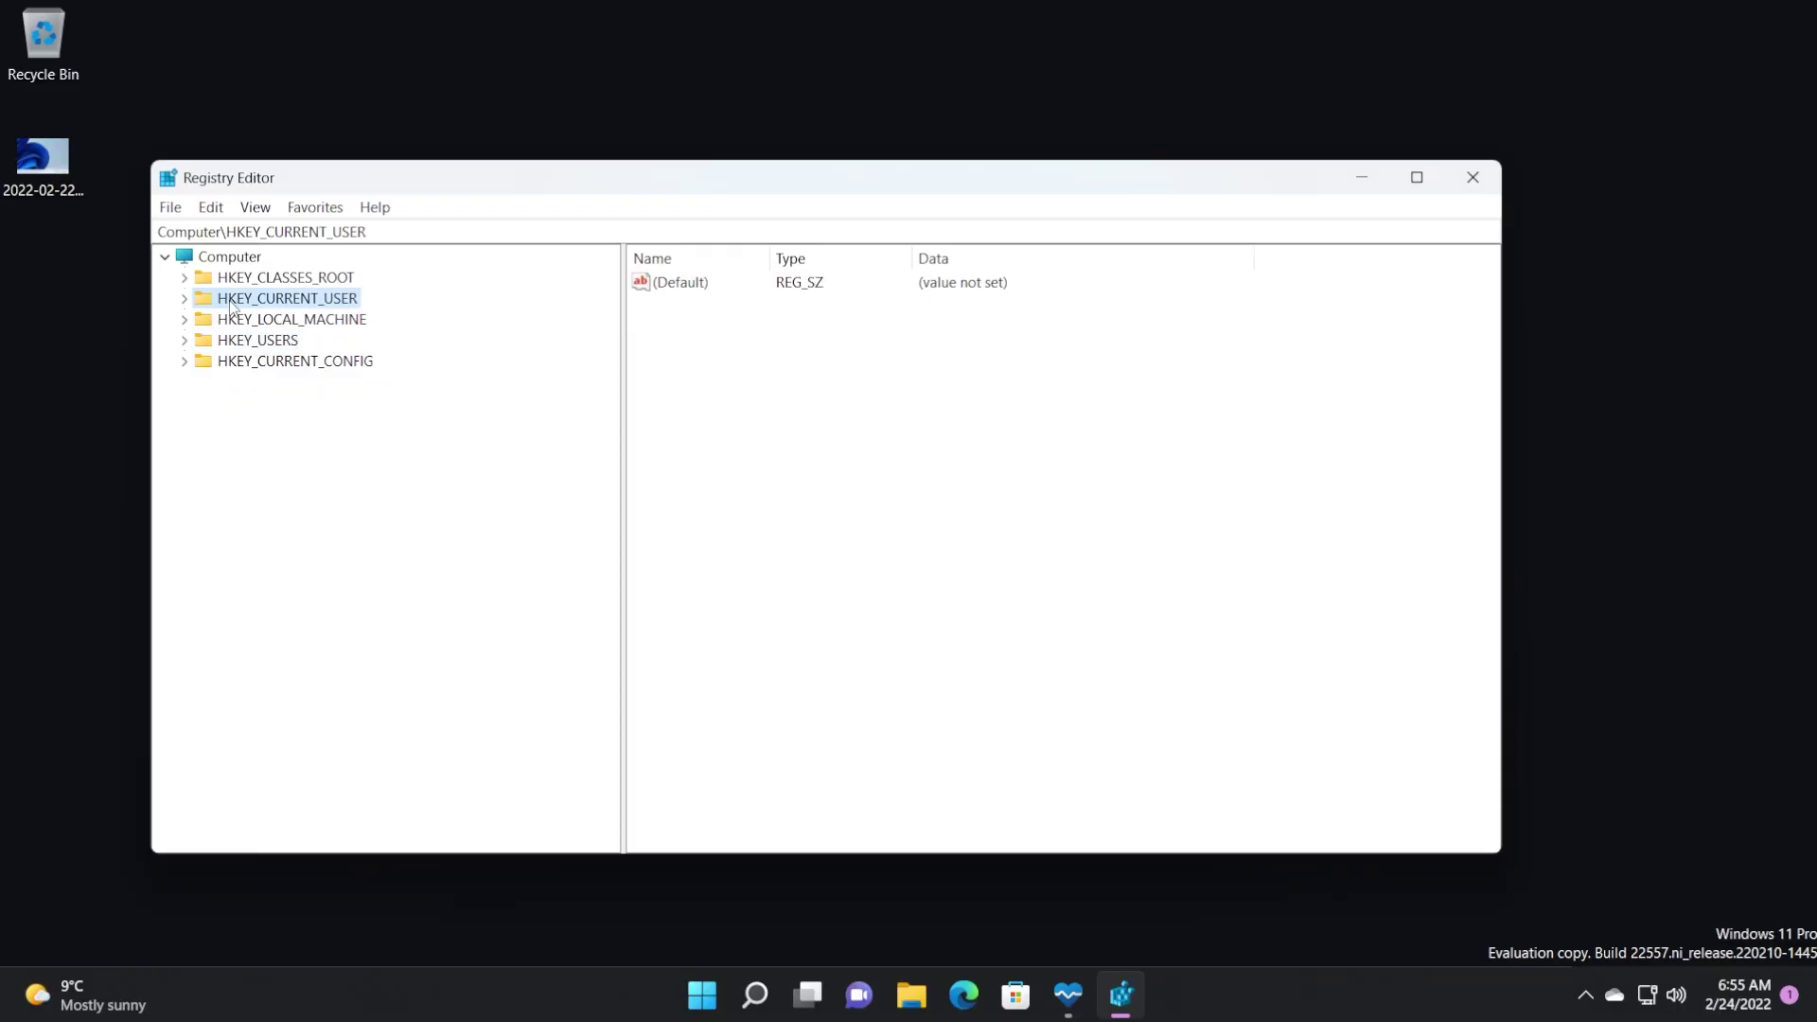
pyautogui.click(183, 298)
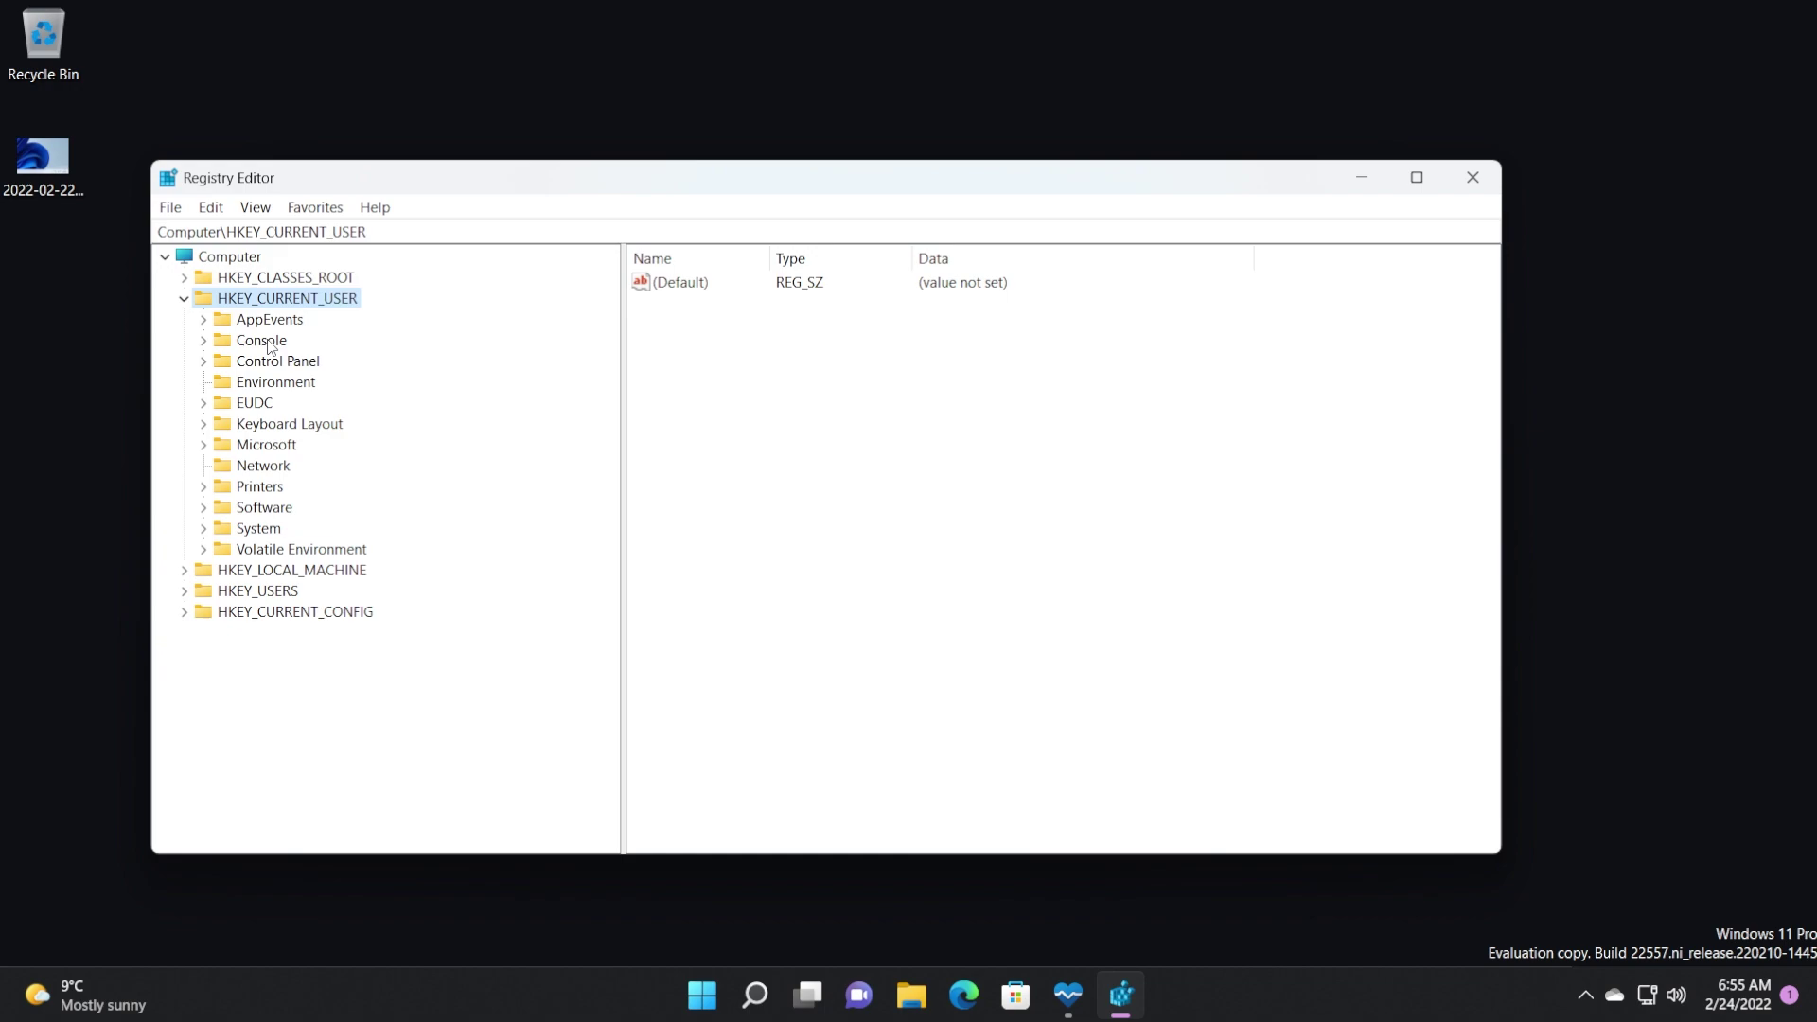
pyautogui.click(203, 361)
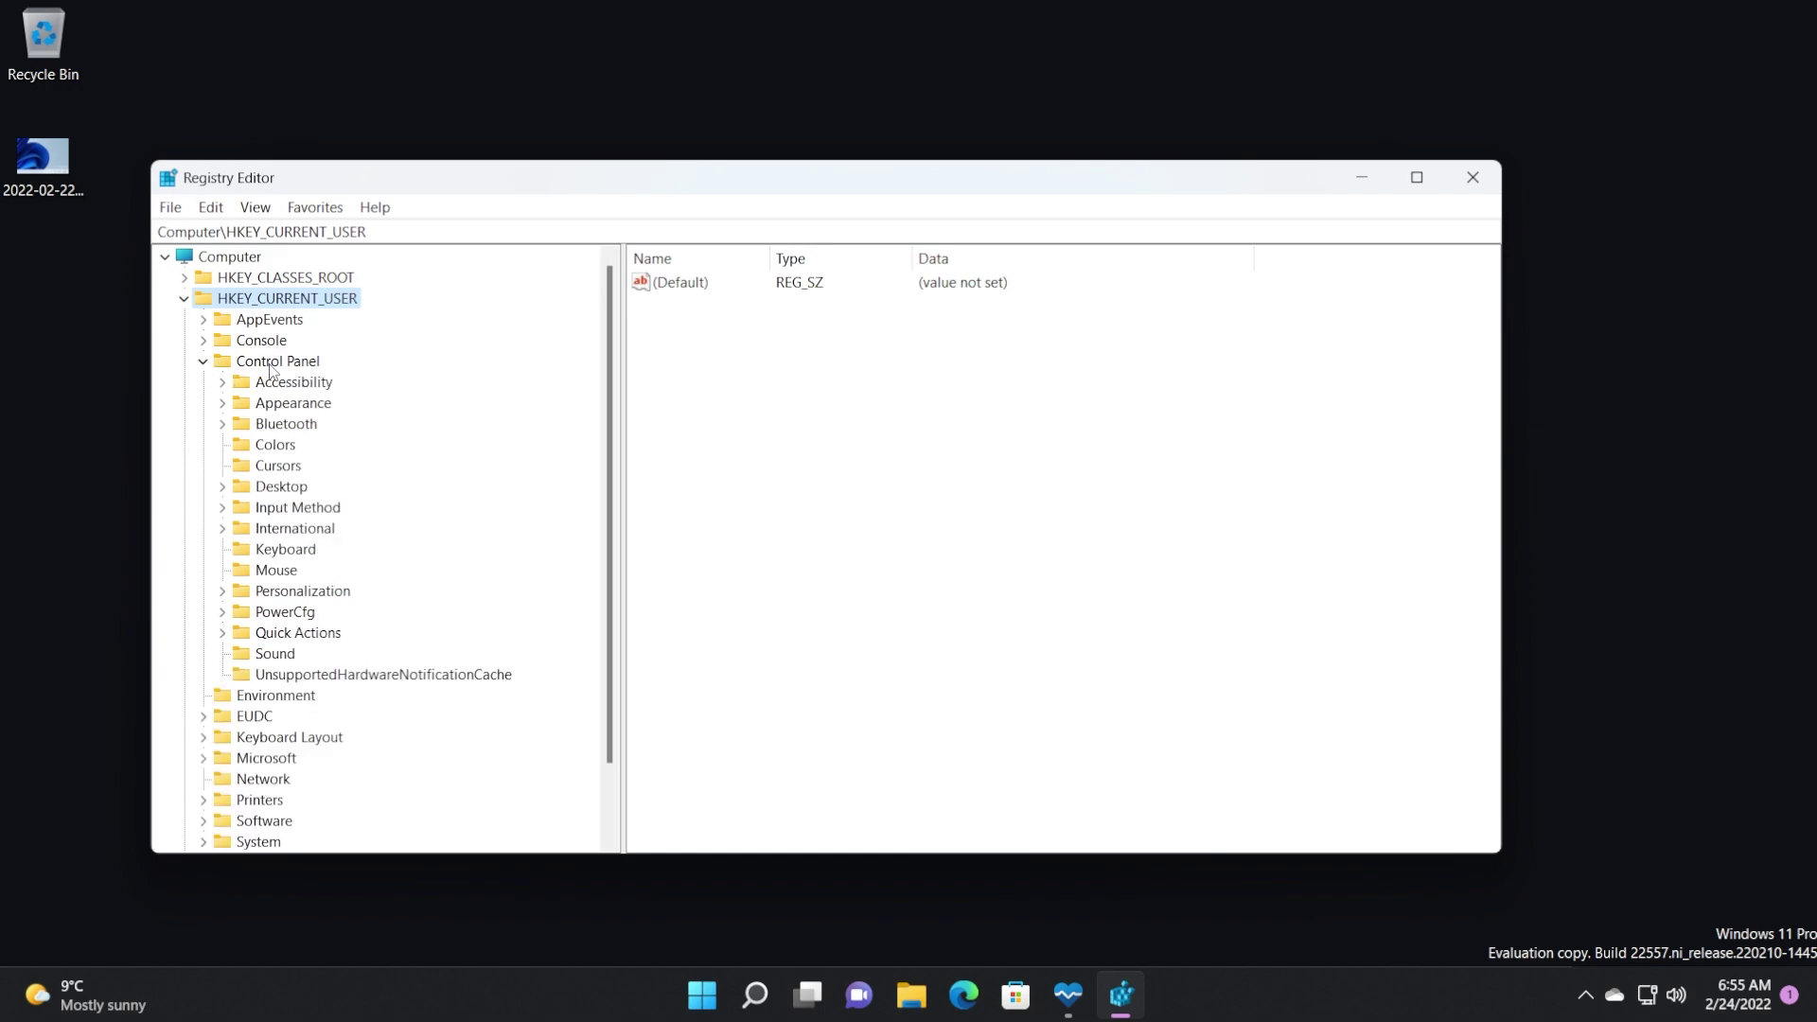
pyautogui.click(341, 677)
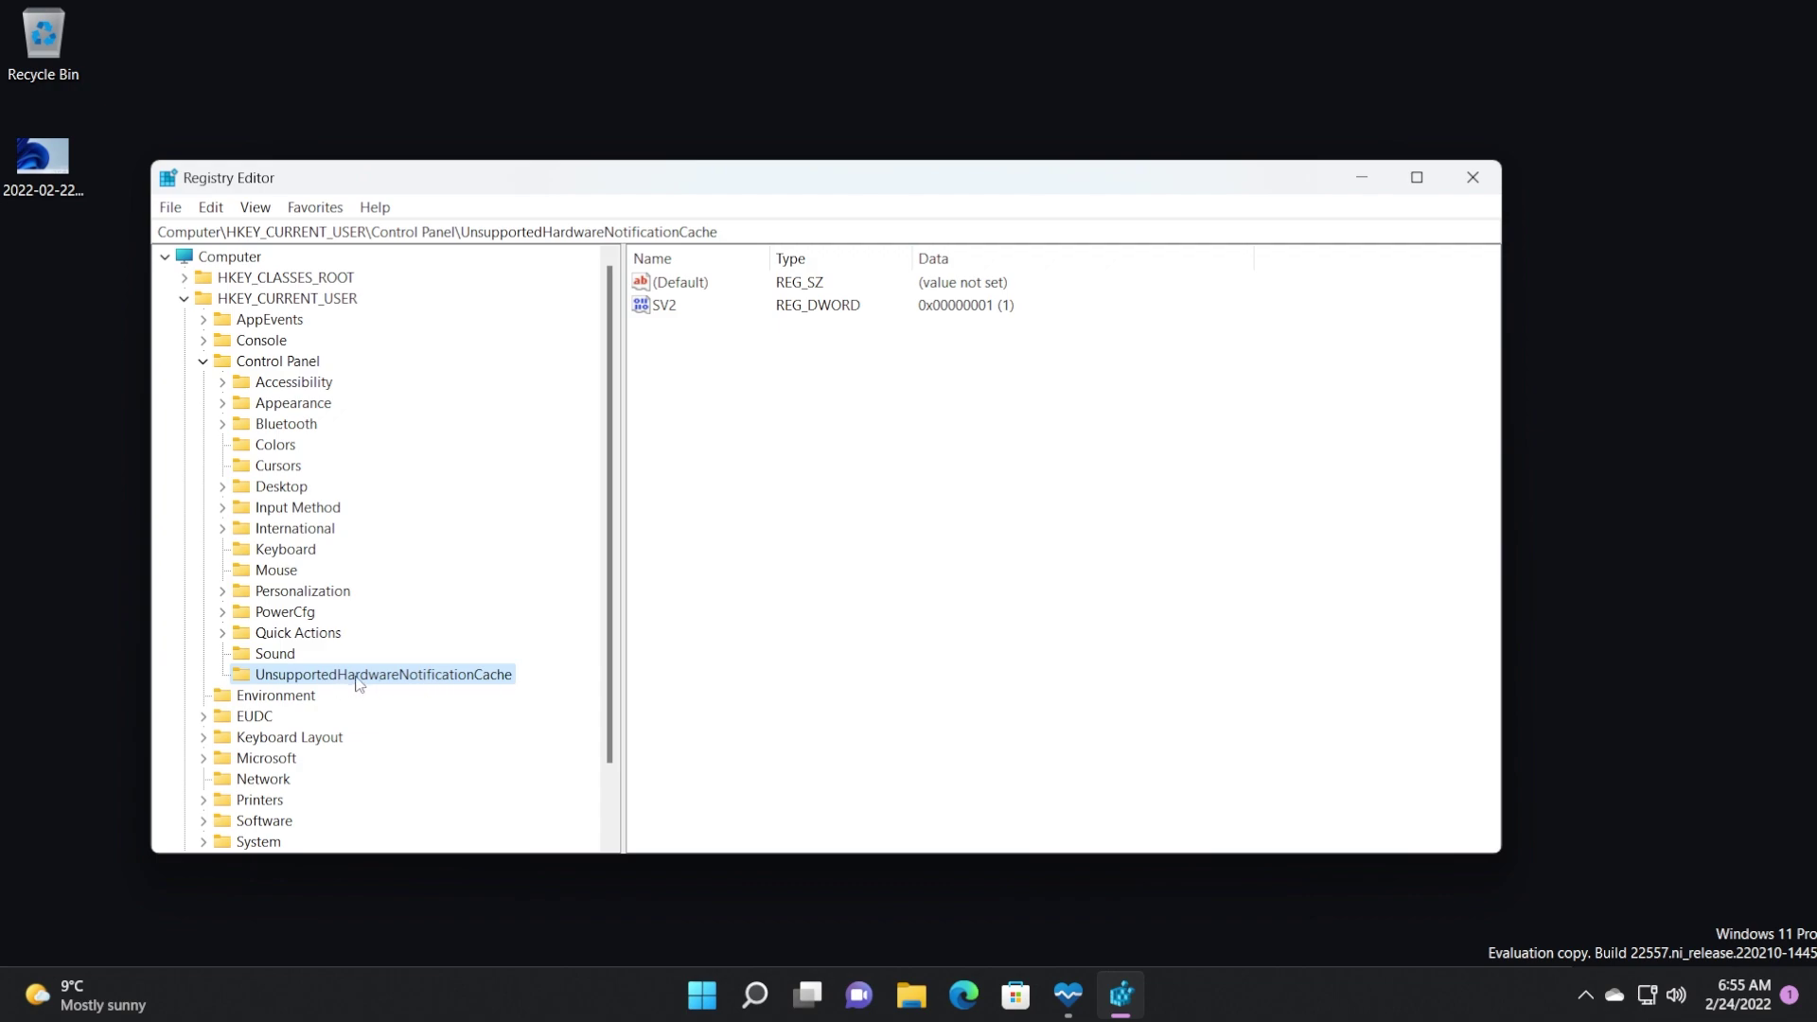
# Set the SV2 value to 0, close Registry Editor and restart Windows
pyautogui.doubleClick(664, 305)
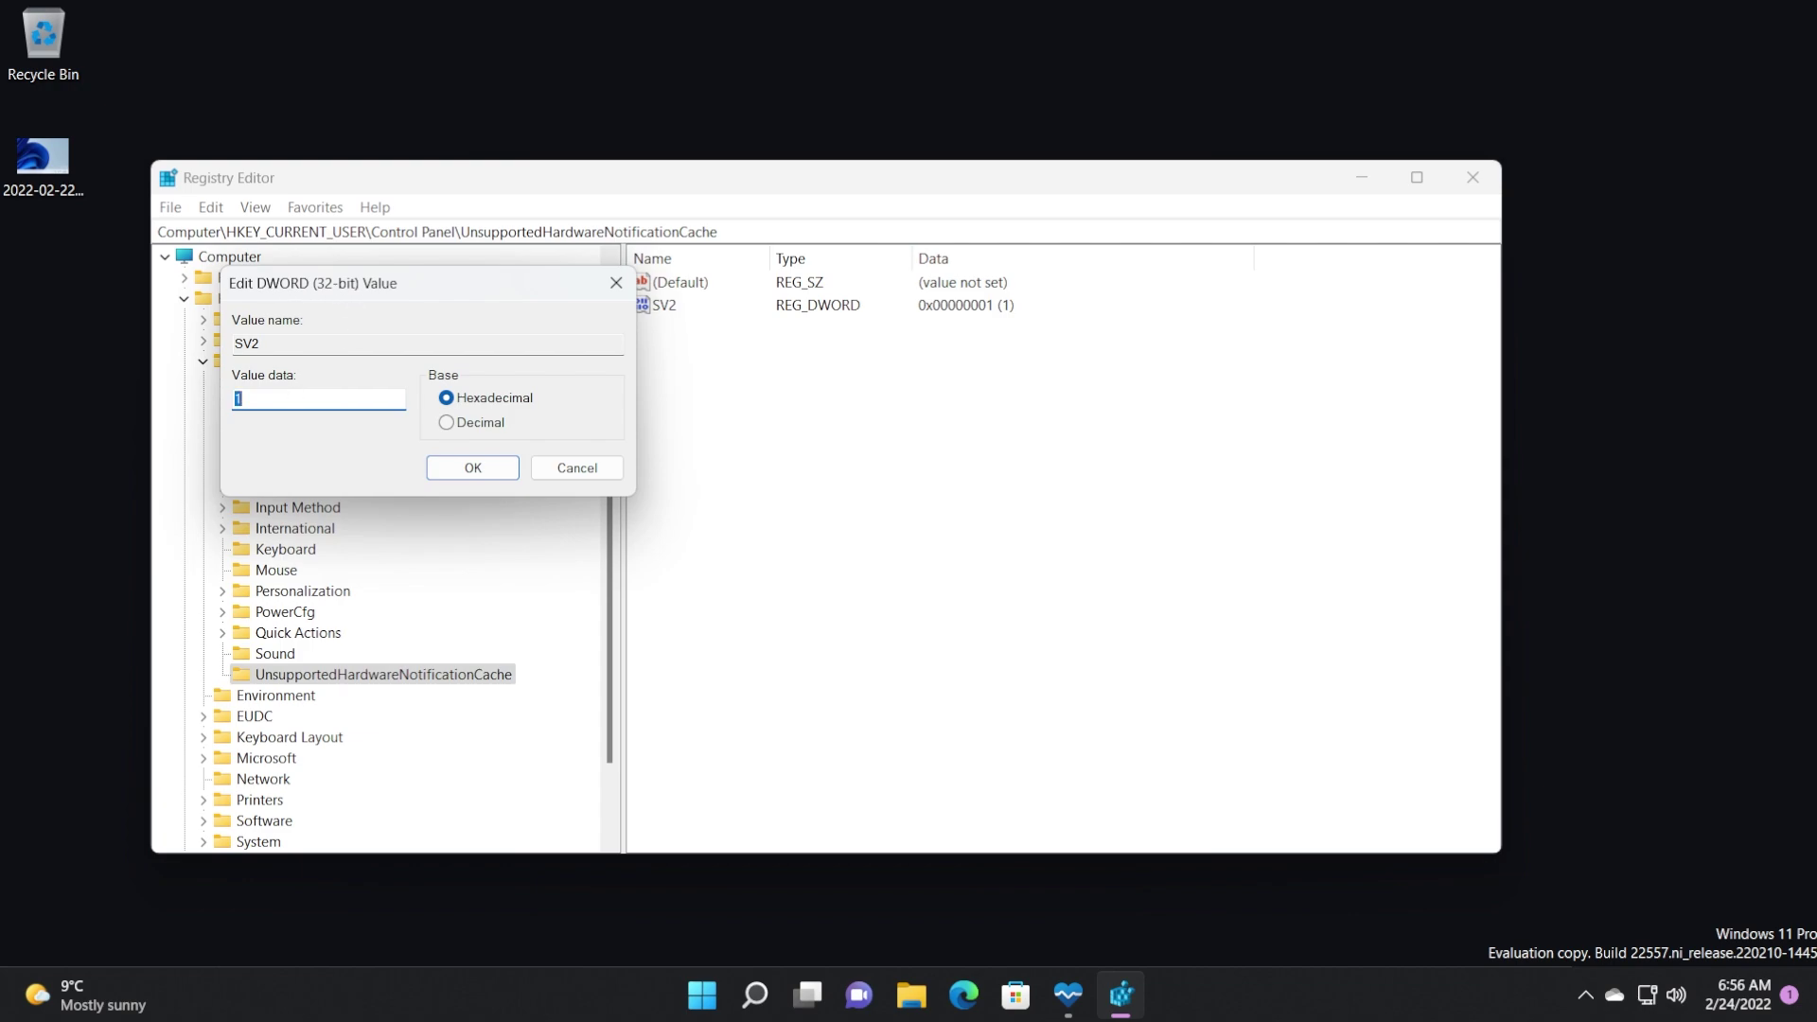
pyautogui.write('0')
pyautogui.click(473, 467)
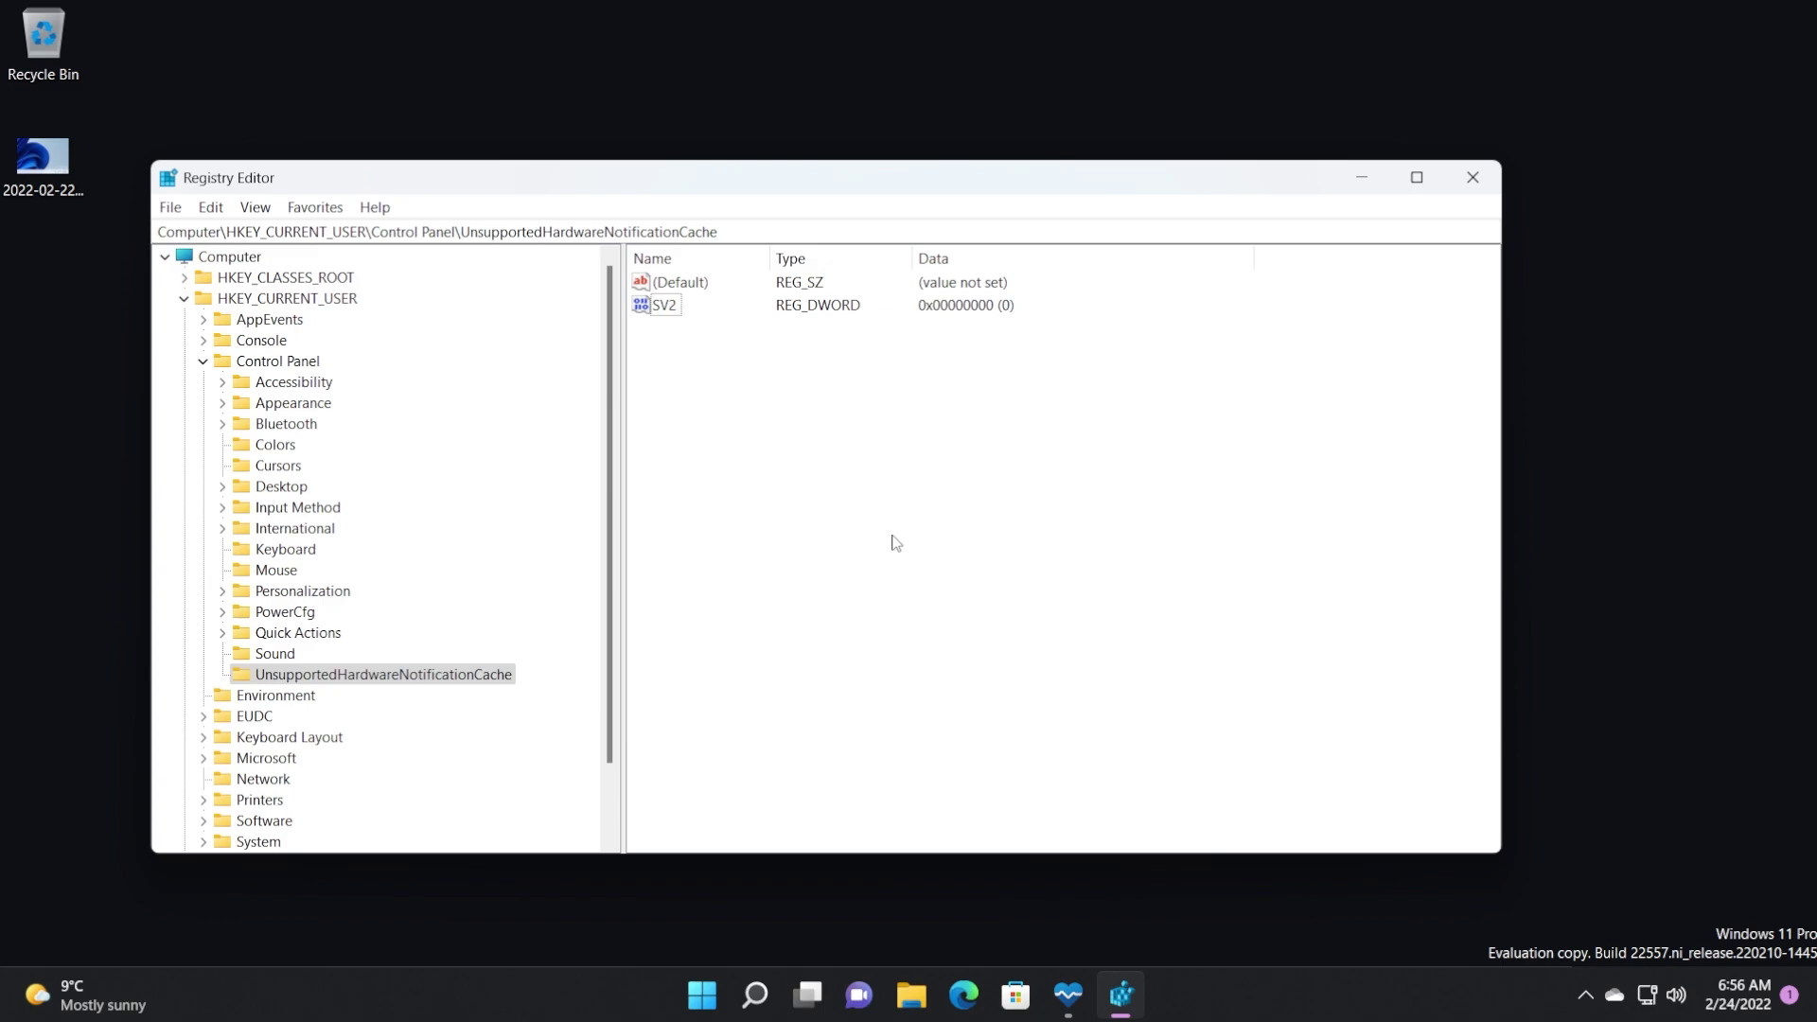
pyautogui.click(1473, 177)
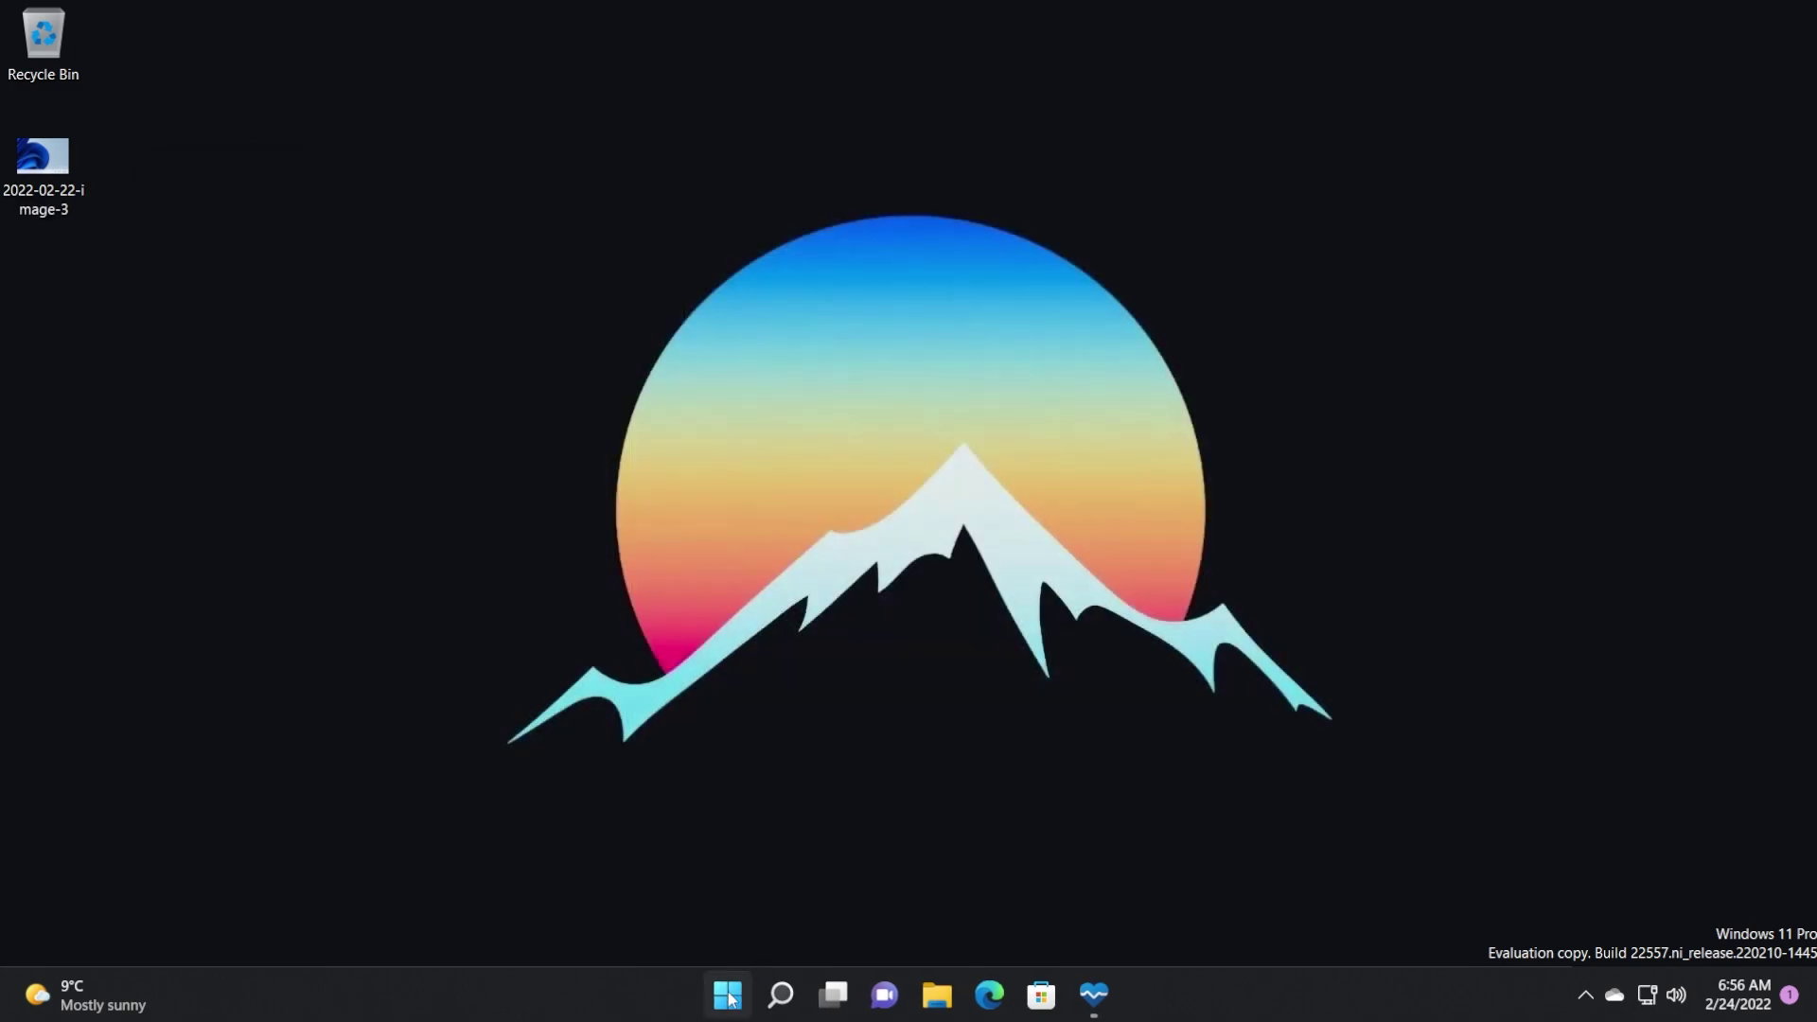
pyautogui.rightClick(727, 994)
pyautogui.moveTo(706, 904)
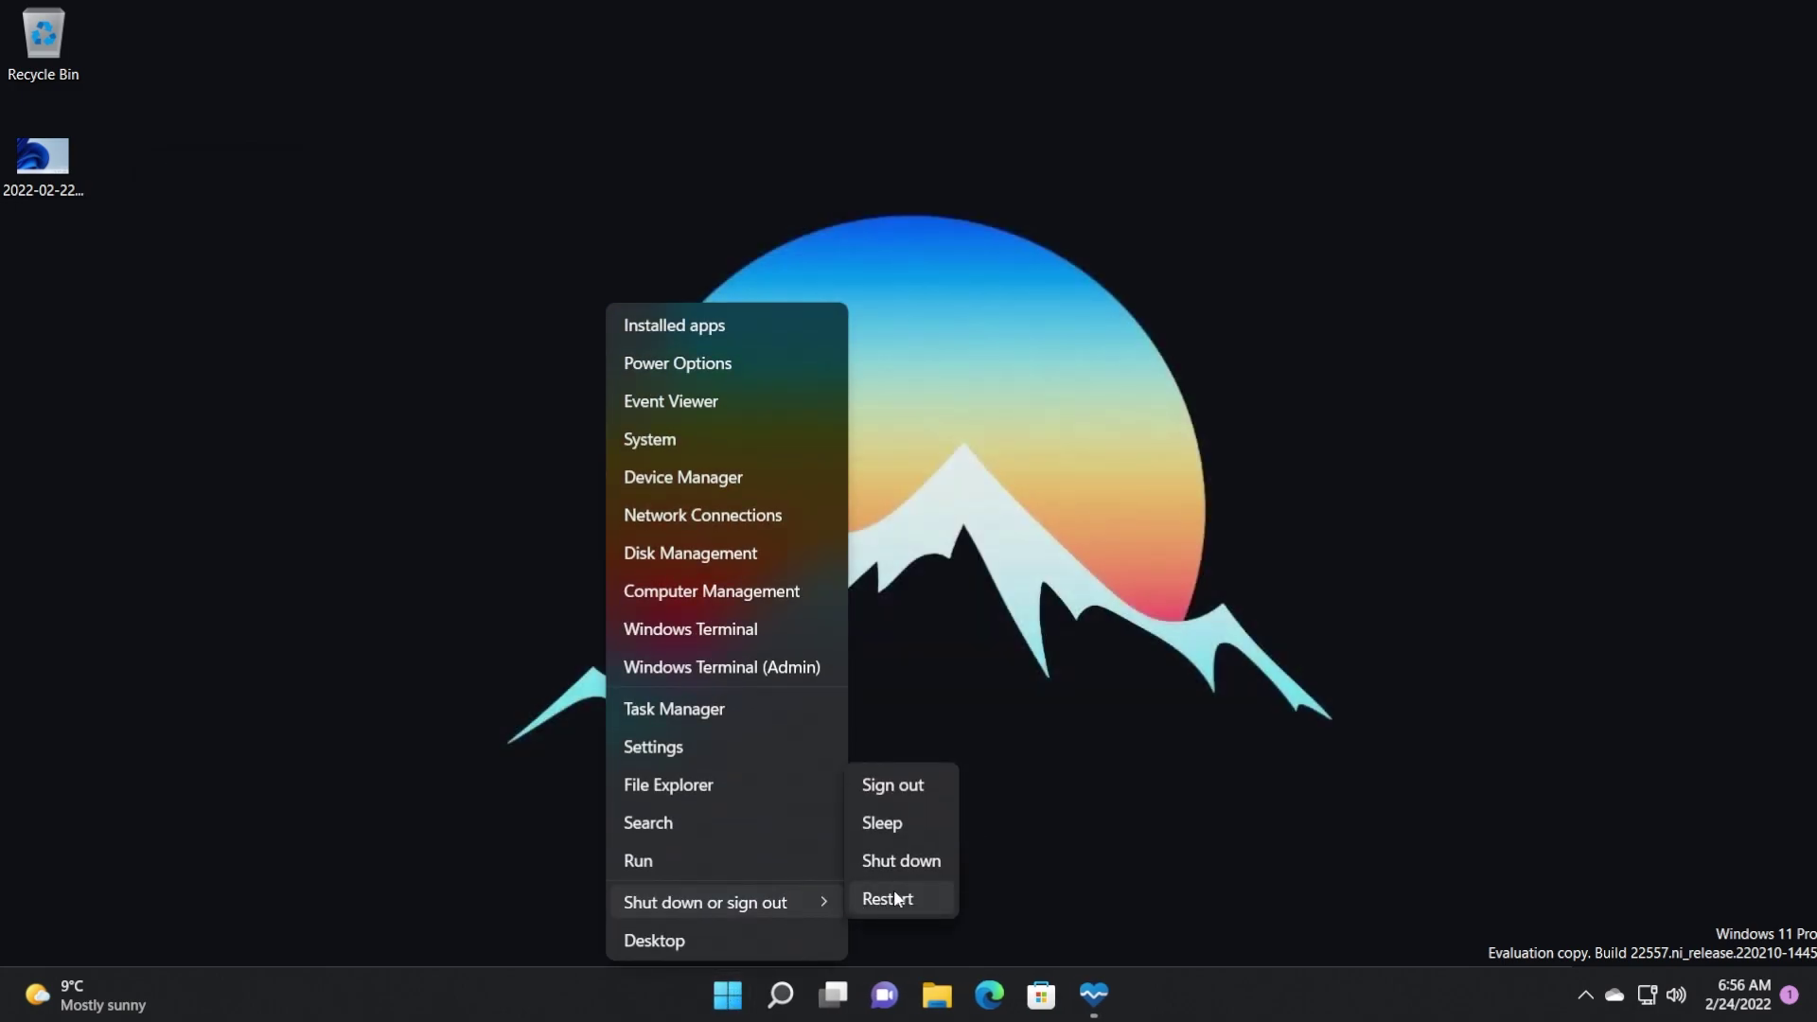
pyautogui.click(894, 889)
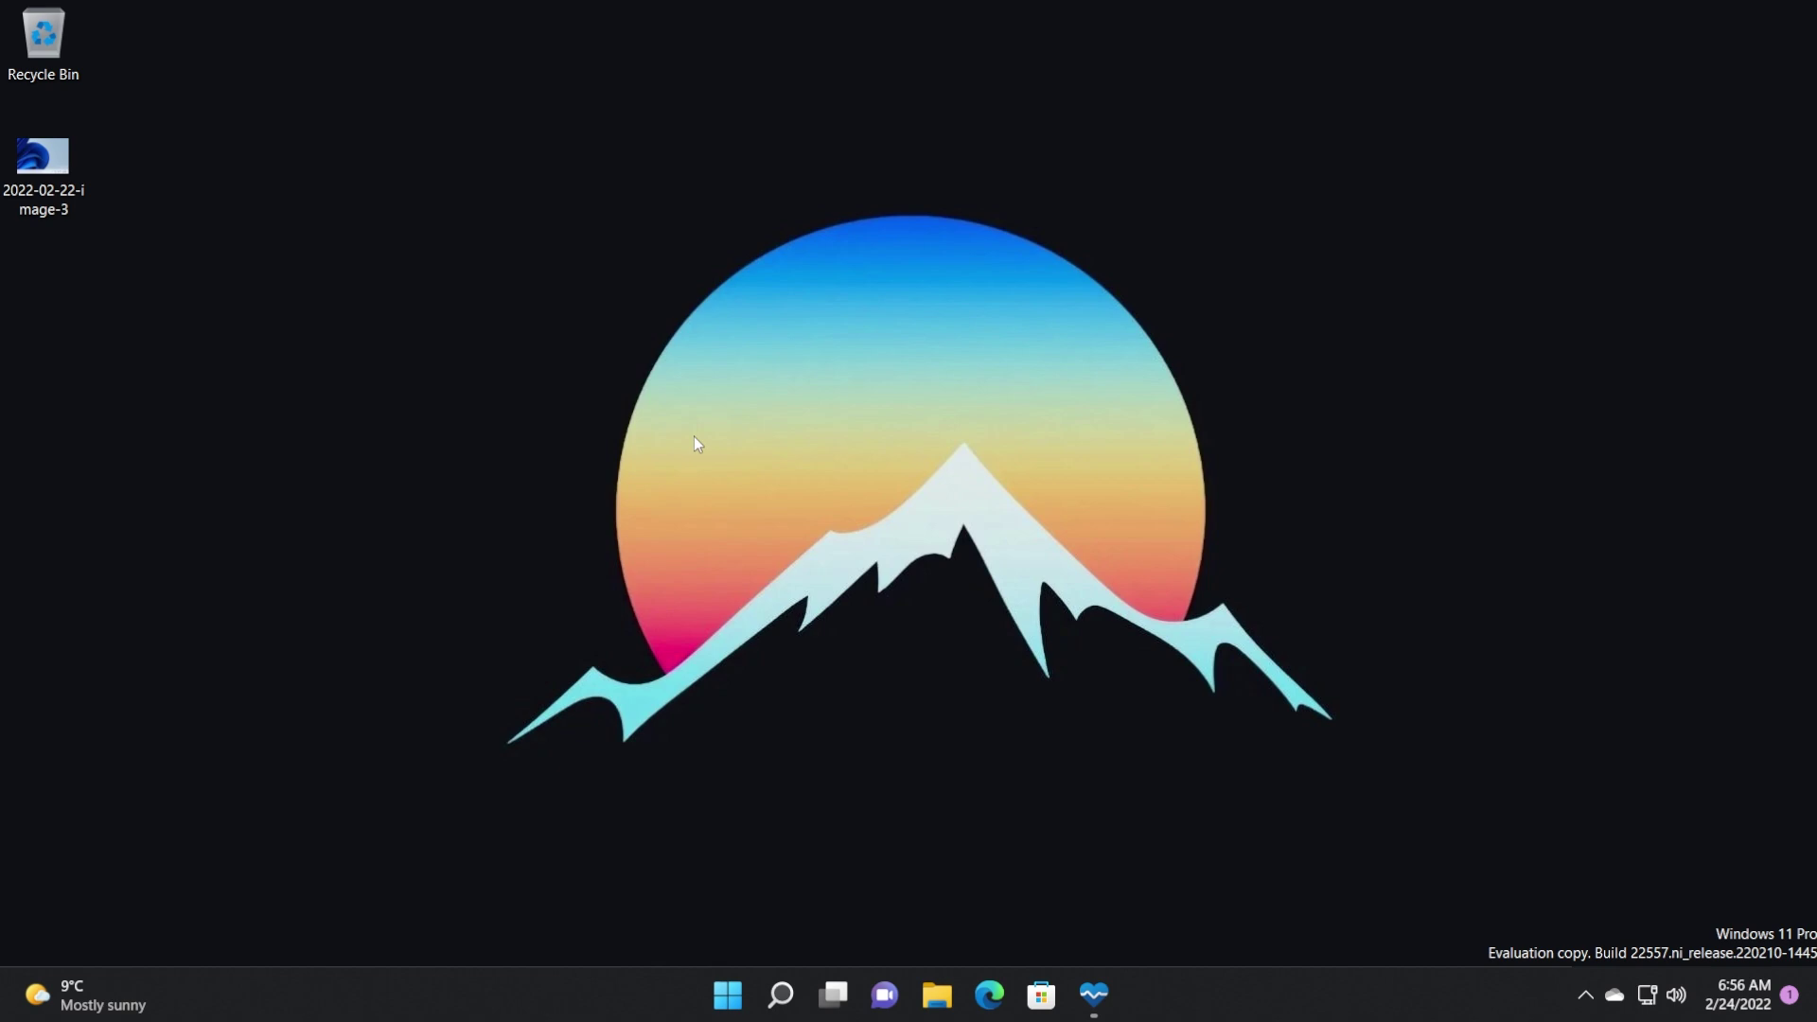